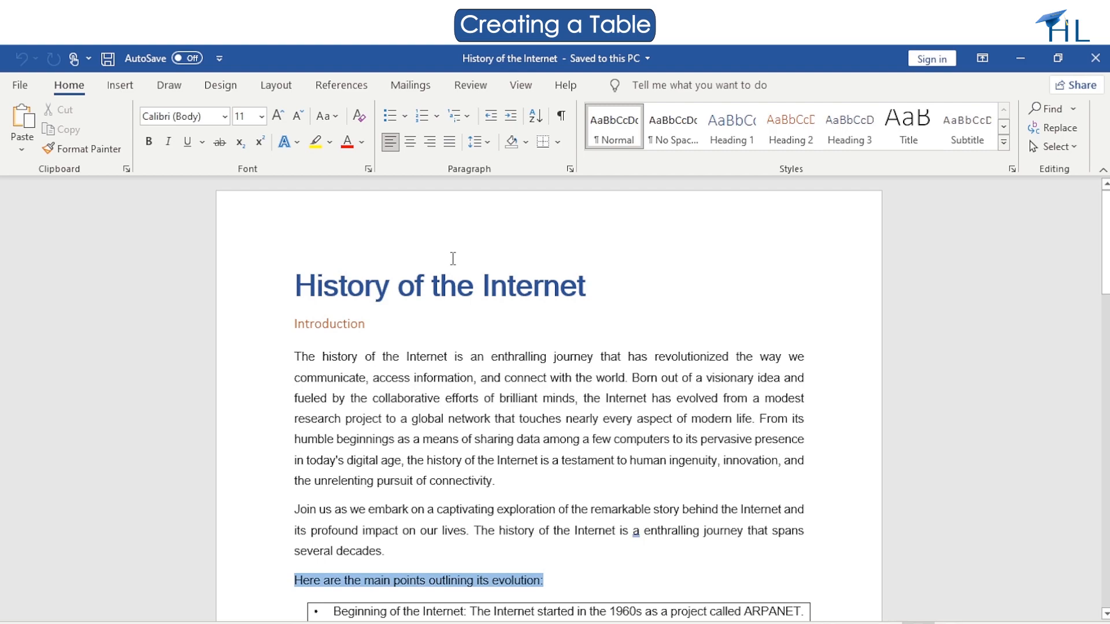
- Insert a page break after the last picture at the end of the document to start a new page
{"action": "left_click_drag", "start_coordinate": [1105, 242], "coordinate": [1106, 555]}
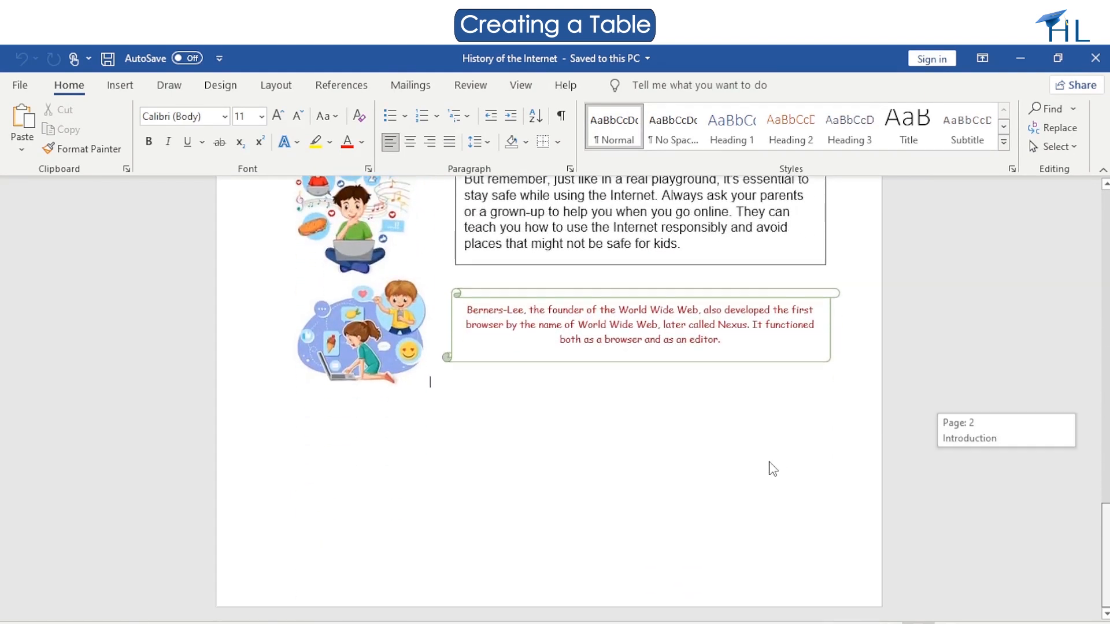
{"action": "left_click", "coordinate": [659, 449]}
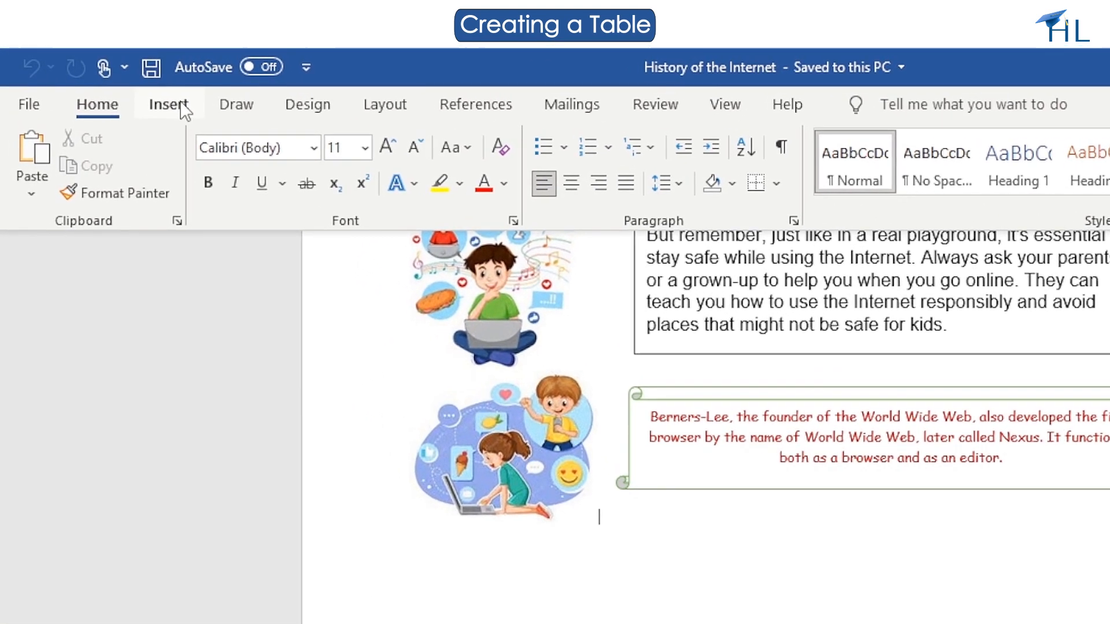
{"action": "left_click", "coordinate": [168, 104]}
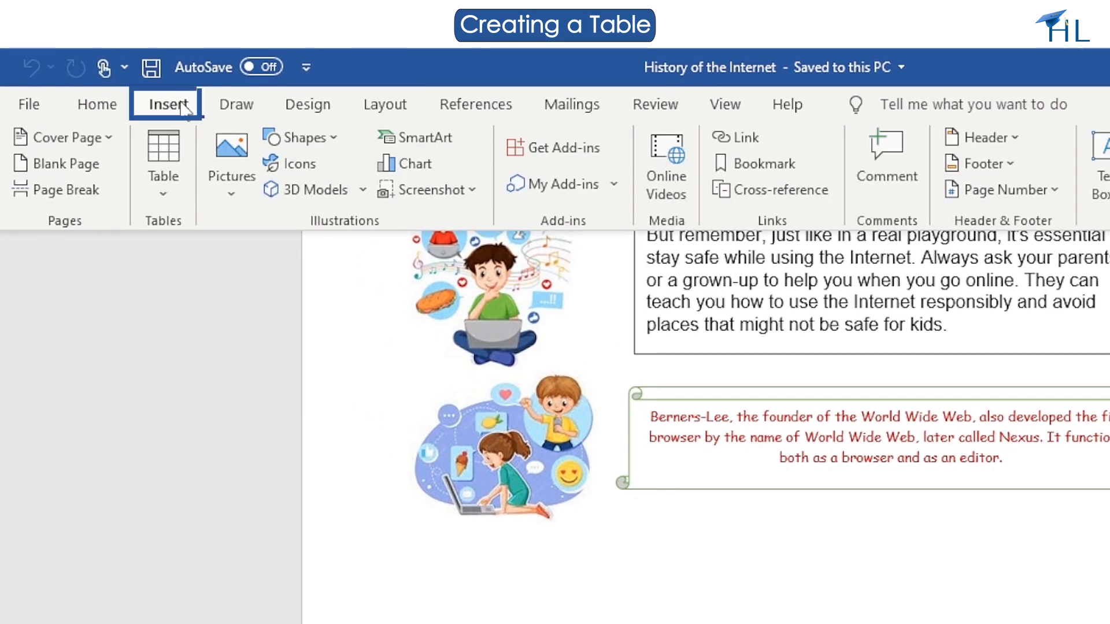
{"action": "left_click", "coordinate": [101, 196]}
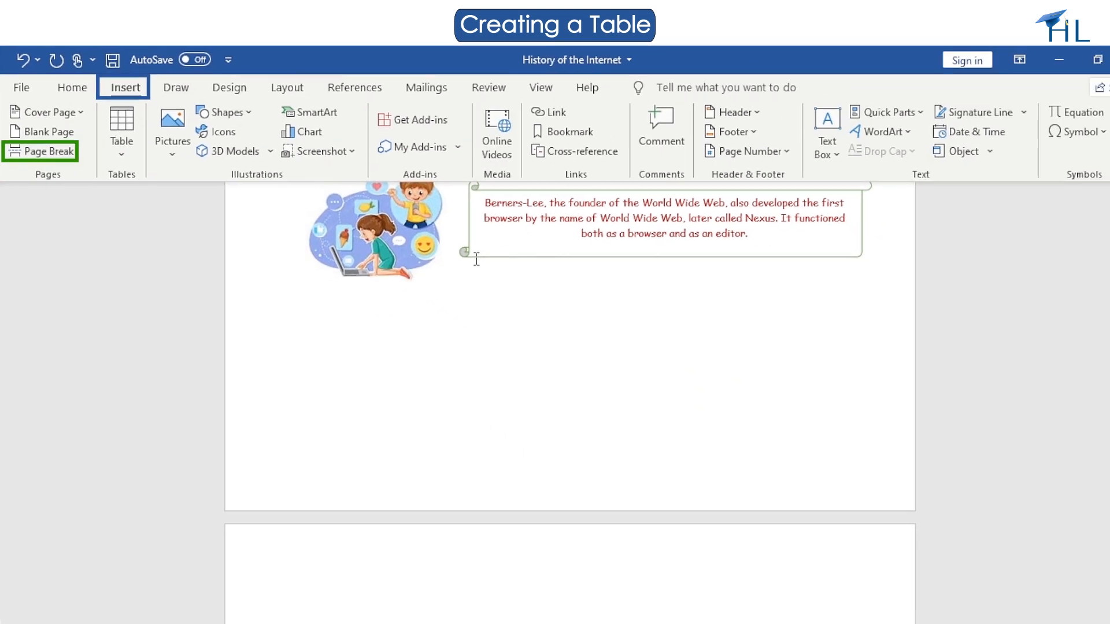
{"action": "left_click_drag", "start_coordinate": [1106, 452], "coordinate": [1105, 459]}
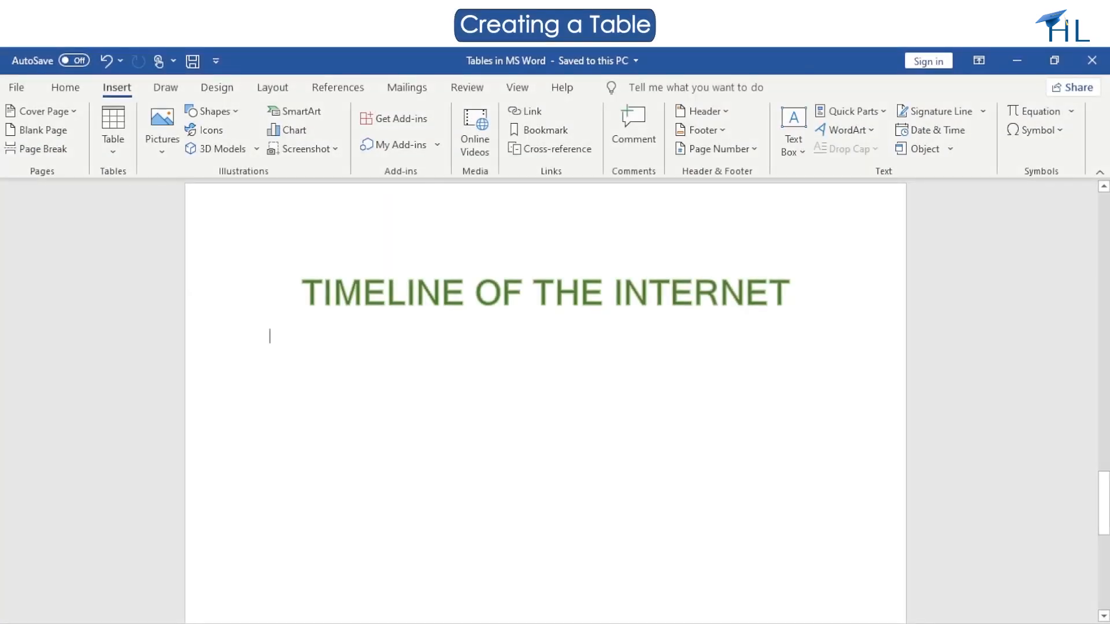
- Insert a table with 2 columns and 10 rows below the TIMELINE OF THE INTERNET heading
{"action": "left_click", "coordinate": [118, 155]}
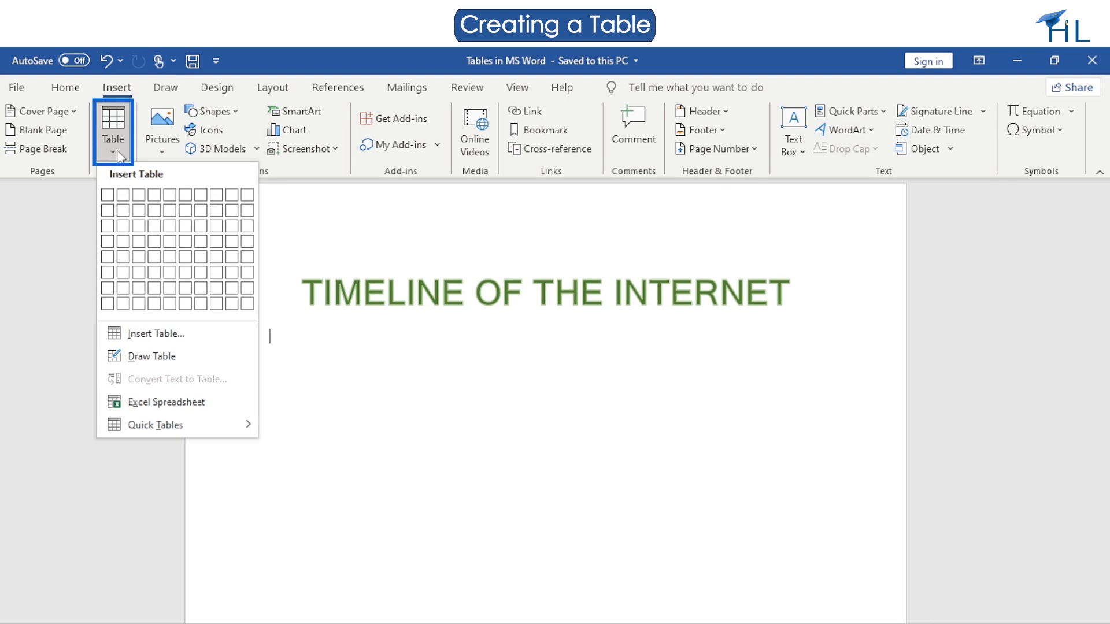
{"action": "left_click", "coordinate": [160, 341]}
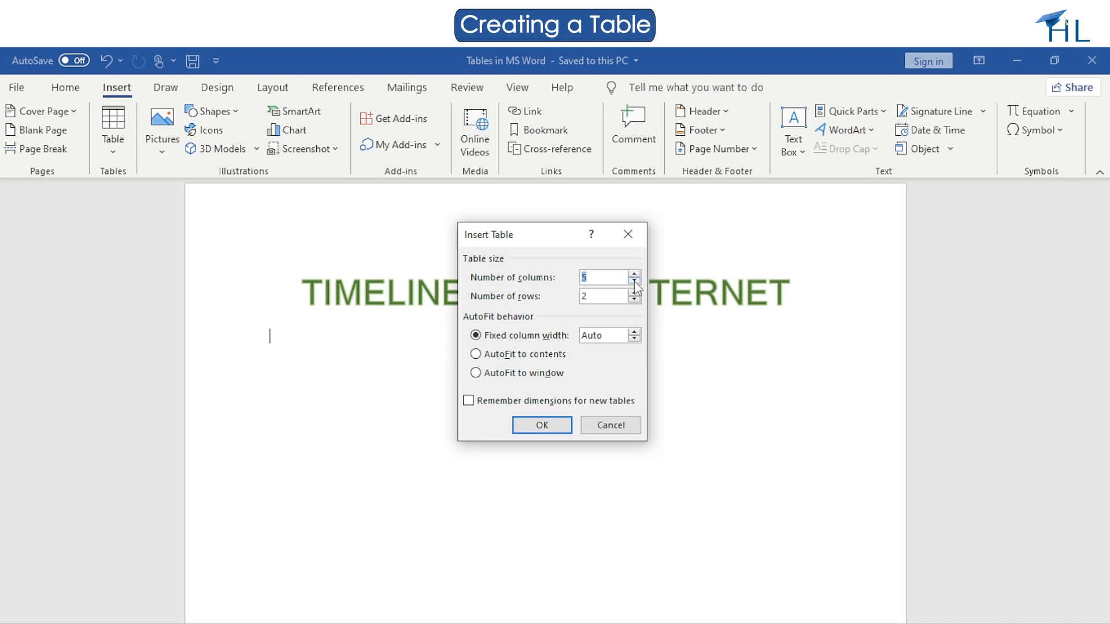
{"action": "left_click", "coordinate": [635, 281]}
{"action": "left_click", "coordinate": [635, 281]}
{"action": "left_click", "coordinate": [611, 297]}
{"action": "key", "text": "BackSpace"}
{"action": "type", "text": "10"}
{"action": "left_click", "coordinate": [548, 424]}
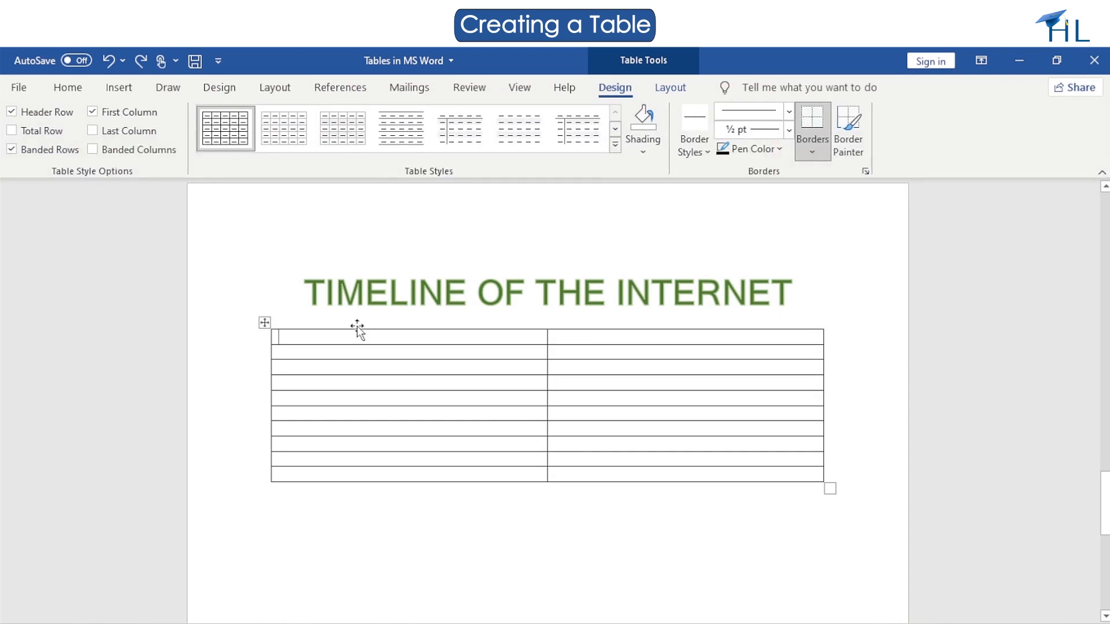
- Enter the column headers "Year" and "Key Milestones" in the table's first row
{"action": "type", "text": "Year"}
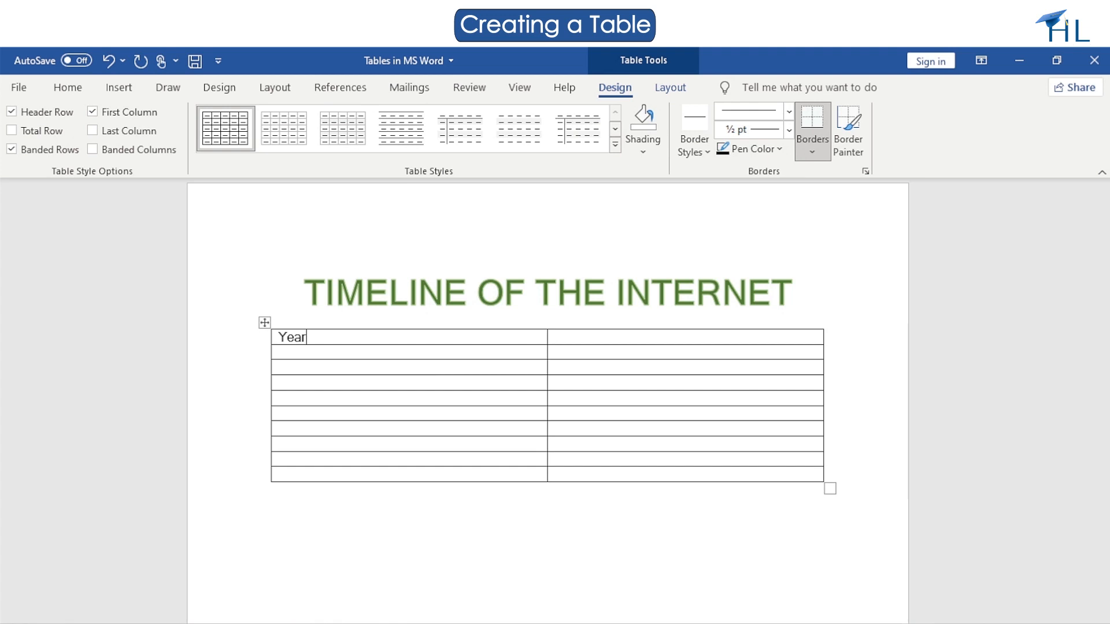
{"action": "key", "text": "Tab"}
{"action": "type", "text": "Key Milestones"}
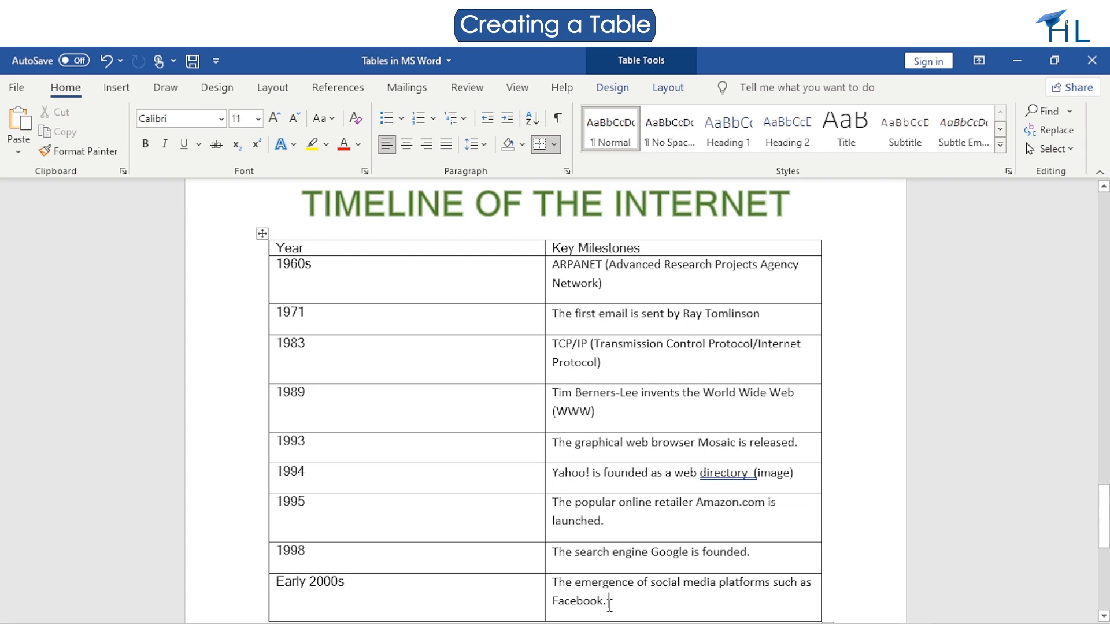
- Insert a row below the Early 2000s row and extend the table by another row from its last cell
{"action": "right_click", "coordinate": [609, 602]}
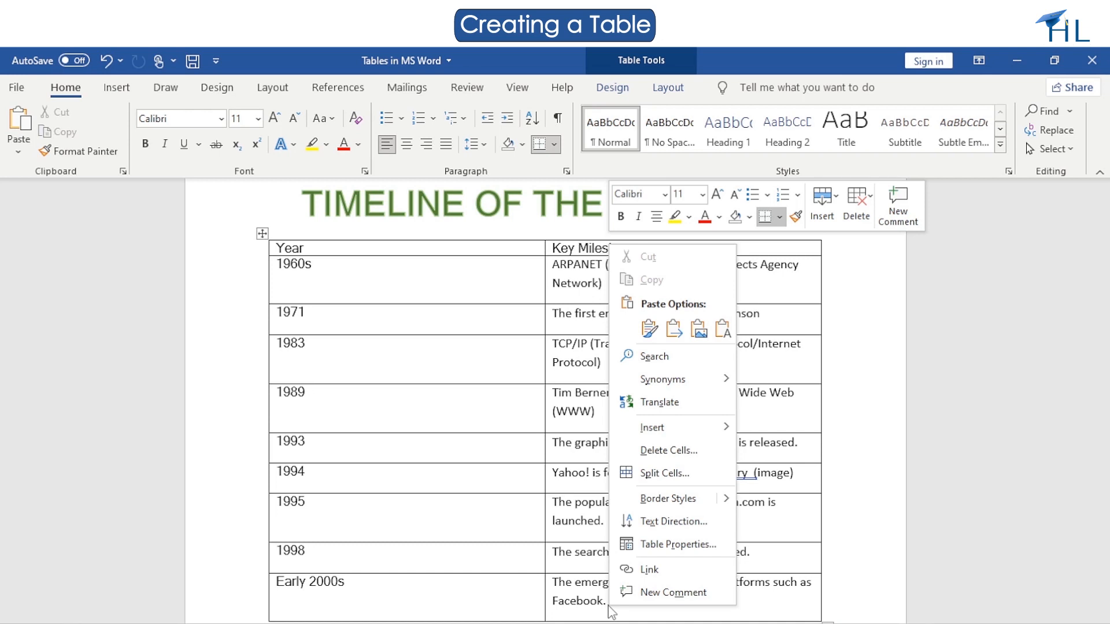
{"action": "mouse_move", "coordinate": [717, 427]}
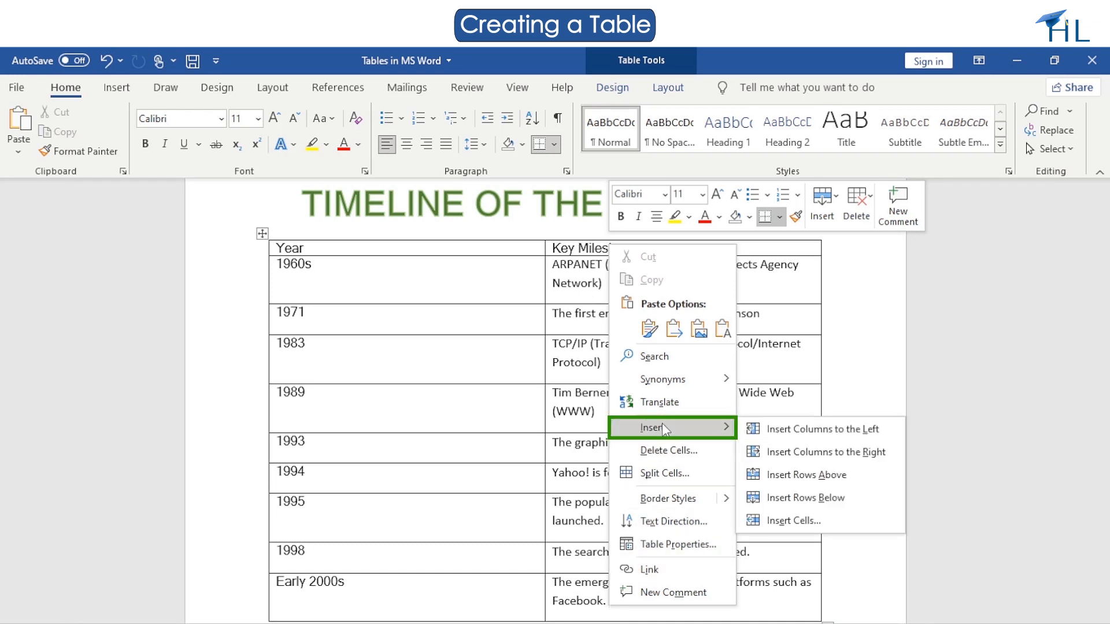
{"action": "left_click", "coordinate": [769, 498]}
{"action": "scroll", "coordinate": [791, 504], "scroll_direction": "down", "scroll_amount": 2}
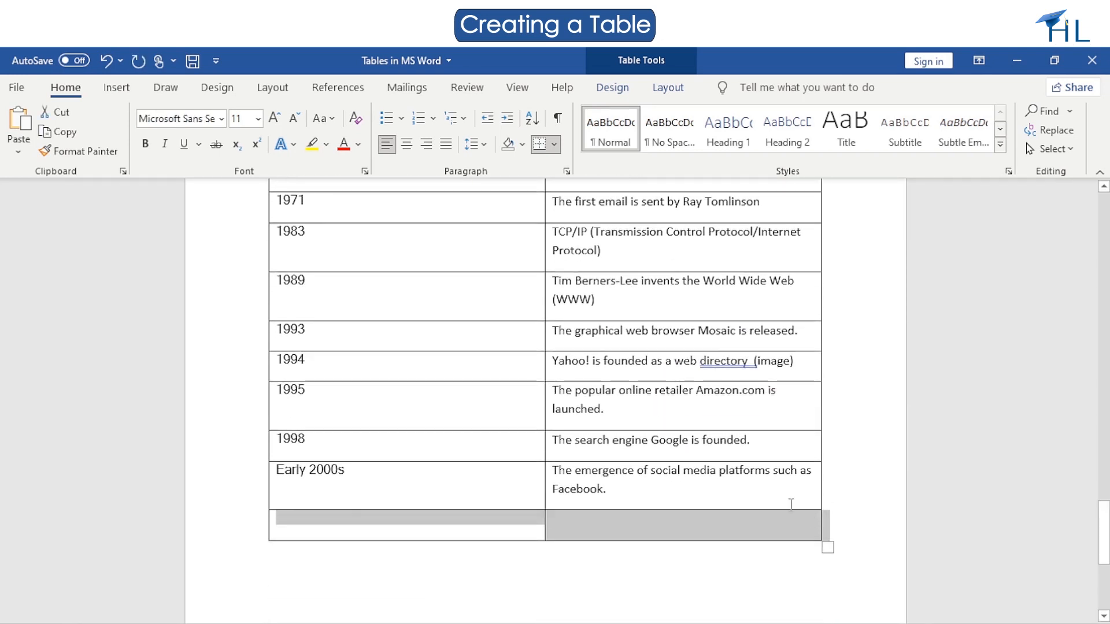
{"action": "left_click", "coordinate": [755, 522]}
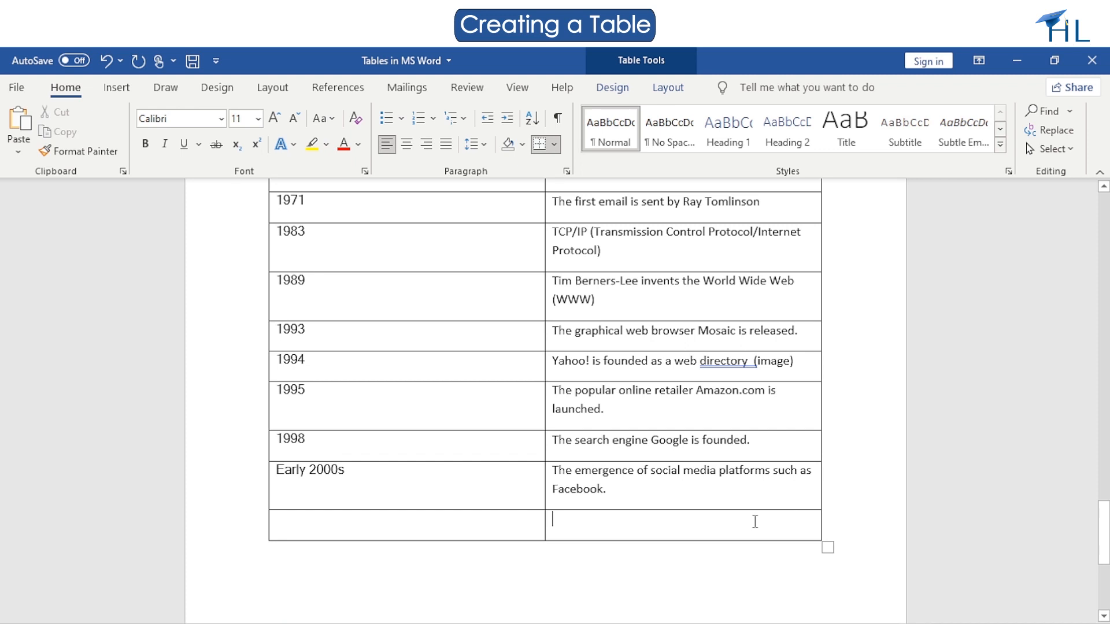
{"action": "key", "text": "Tab"}
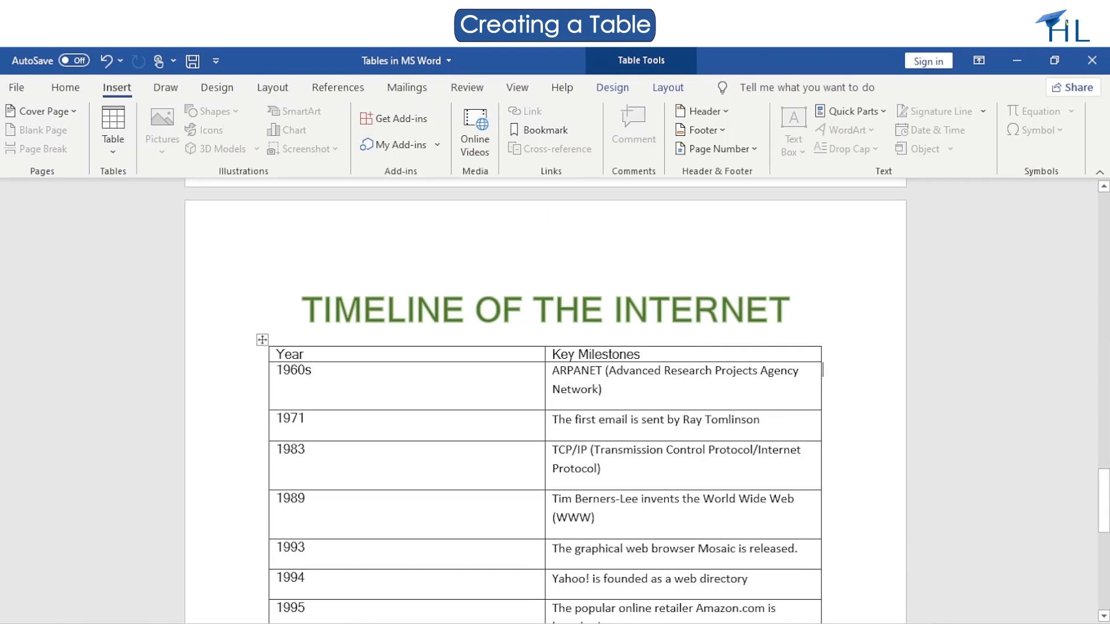
- Insert a new empty column to the right of the Key Milestones column
{"action": "left_click", "coordinate": [686, 344]}
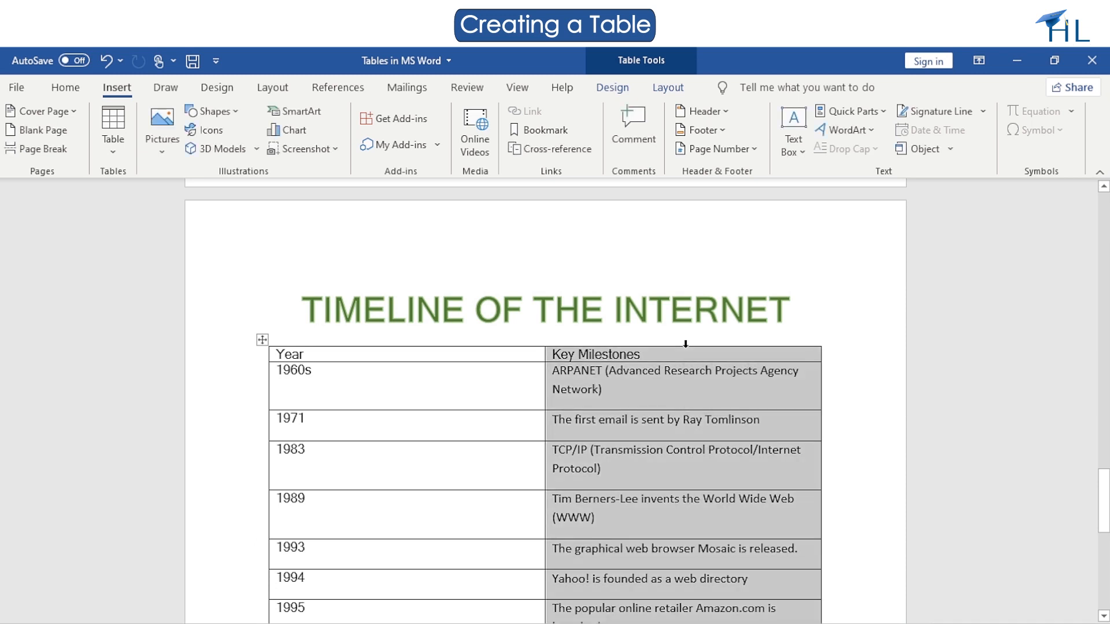
{"action": "right_click", "coordinate": [688, 353]}
{"action": "mouse_move", "coordinate": [764, 444]}
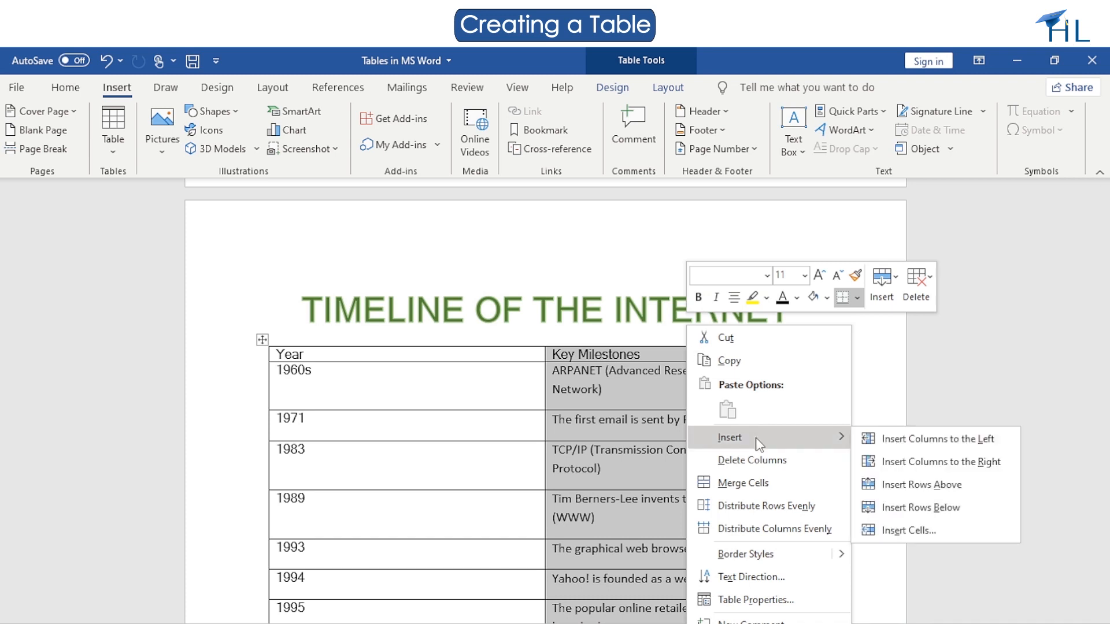
{"action": "left_click", "coordinate": [905, 462]}
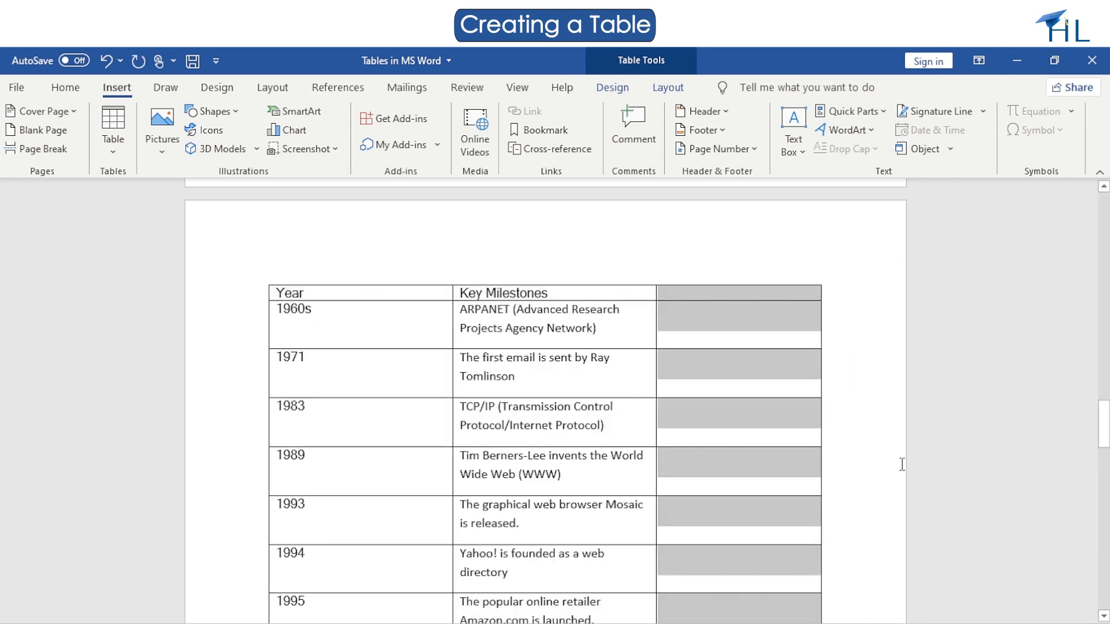
- Insert the ARPANET picture from this device into the 1960s row's third cell and shrink it to about 0.32" by 1.25"
{"action": "left_click", "coordinate": [760, 333]}
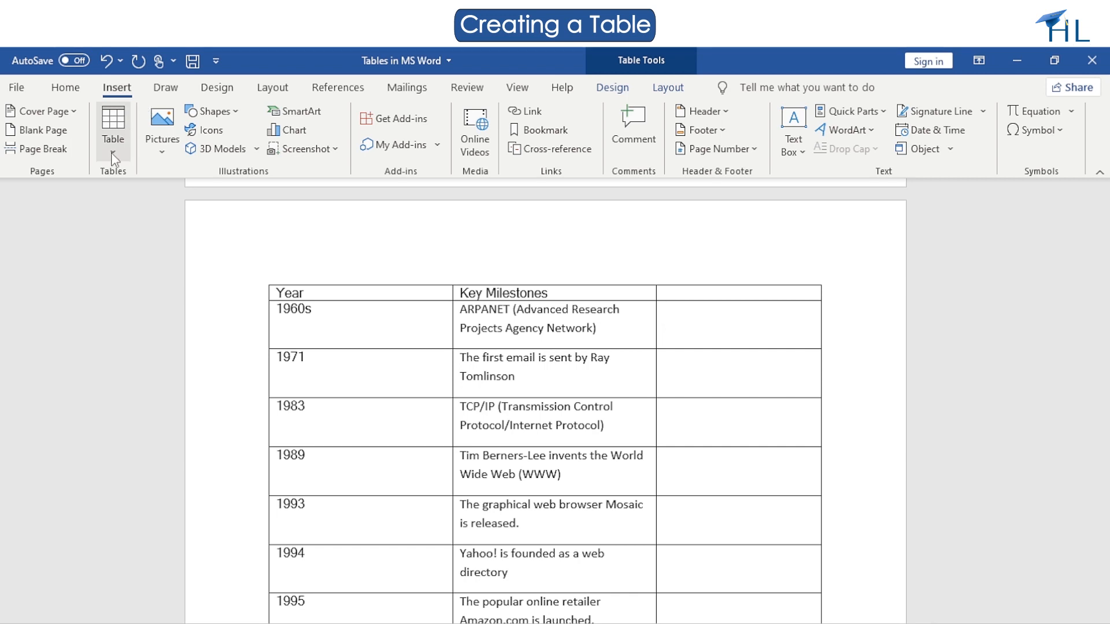
{"action": "left_click", "coordinate": [161, 153]}
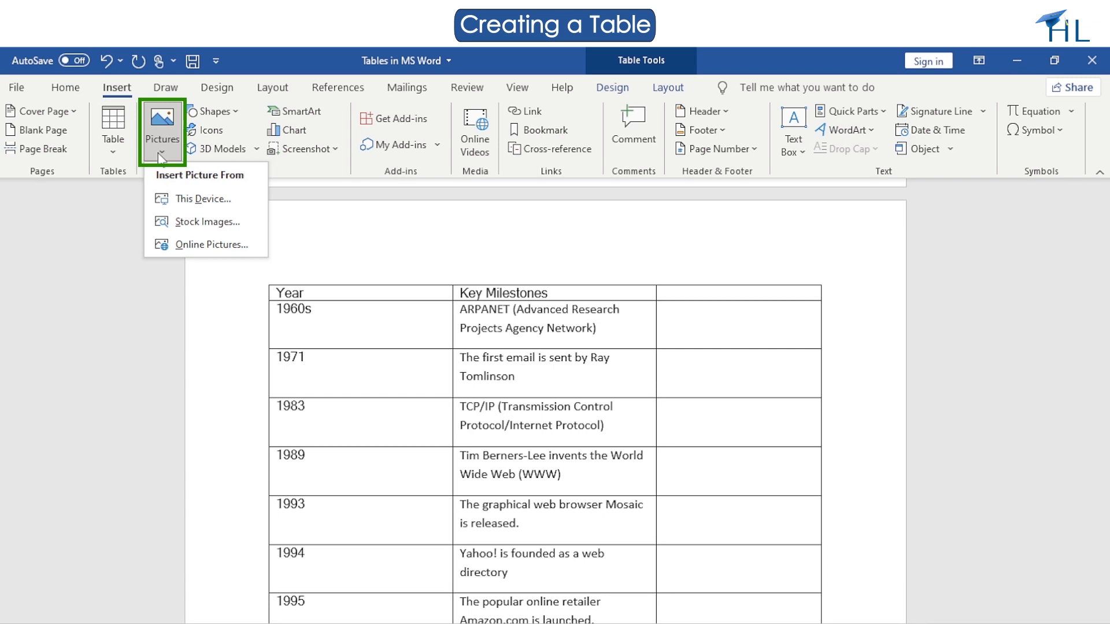
{"action": "left_click", "coordinate": [185, 201]}
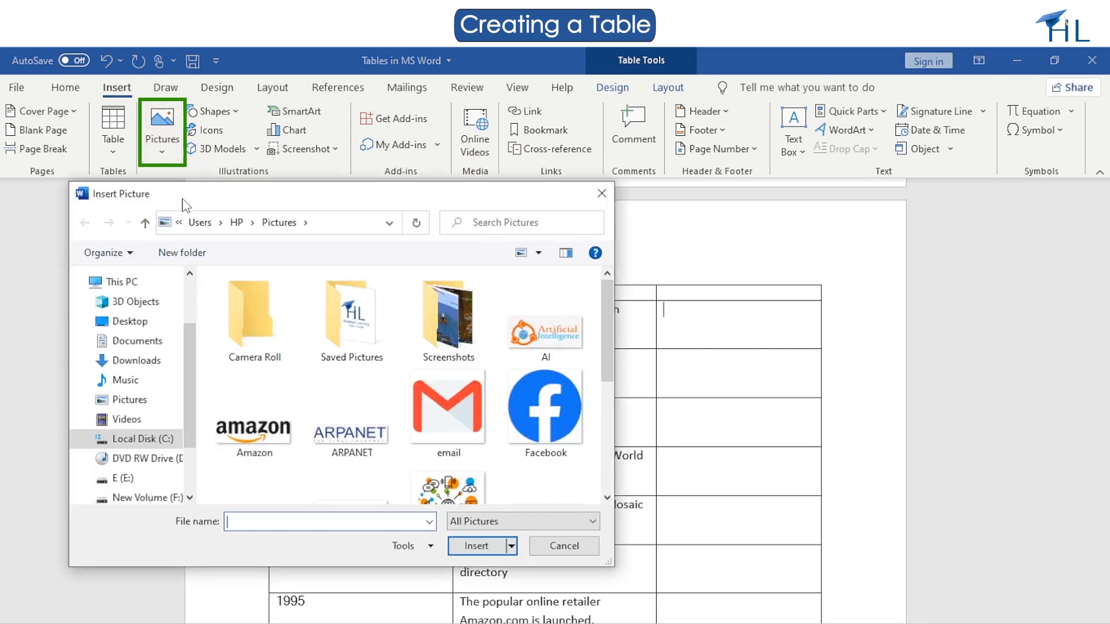
{"action": "left_click", "coordinate": [345, 443]}
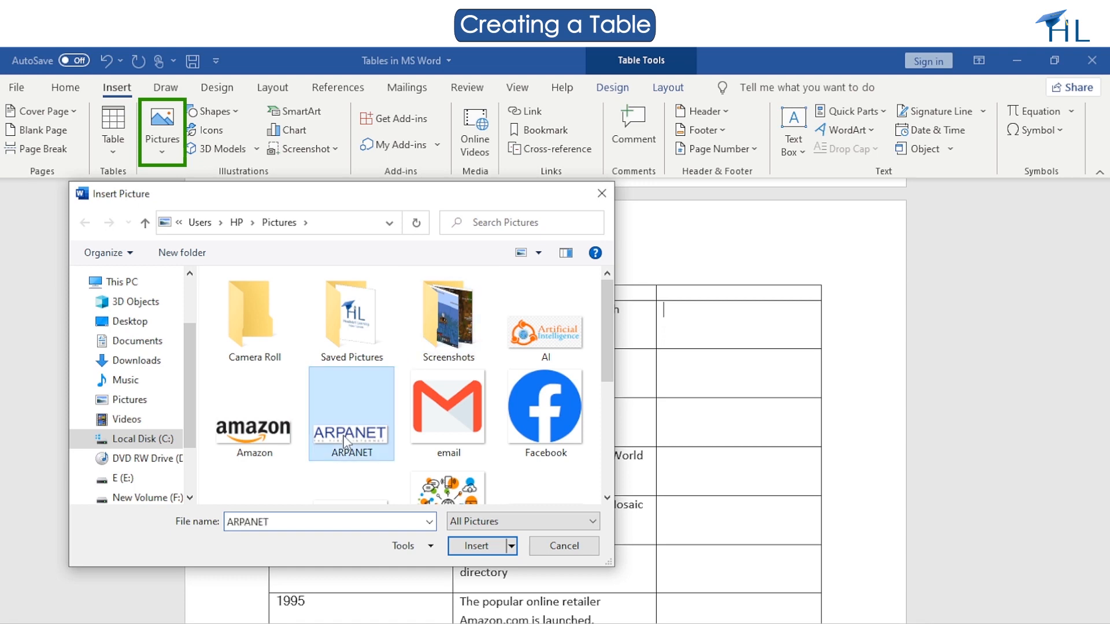
{"action": "left_click", "coordinate": [476, 546]}
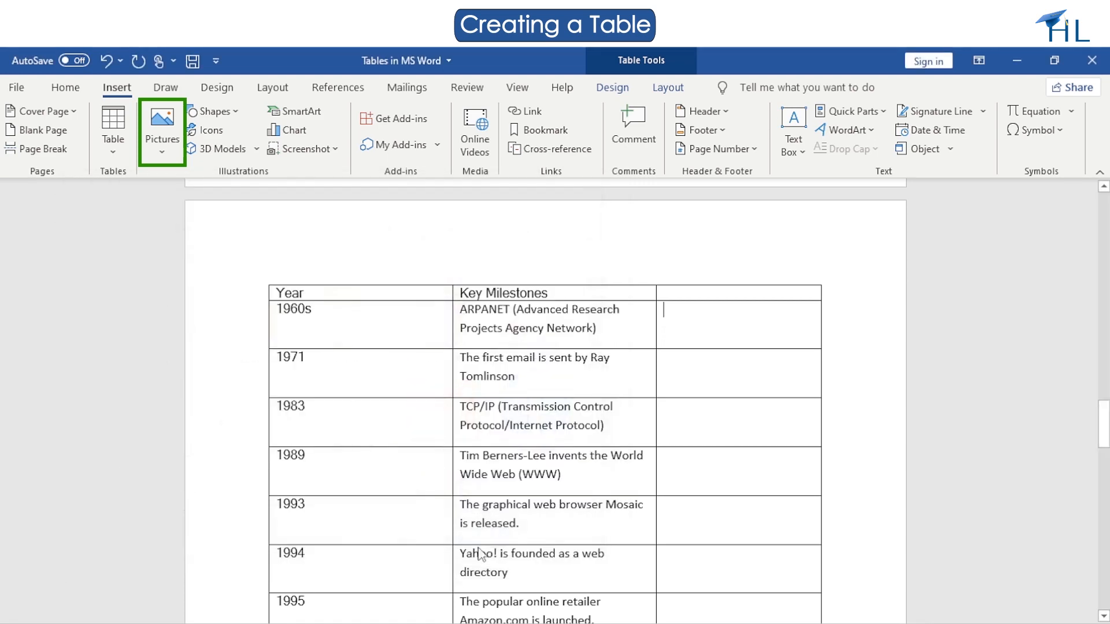
{"action": "left_click_drag", "start_coordinate": [828, 399], "coordinate": [546, 311]}
{"action": "left_click_drag", "start_coordinate": [663, 329], "coordinate": [670, 328]}
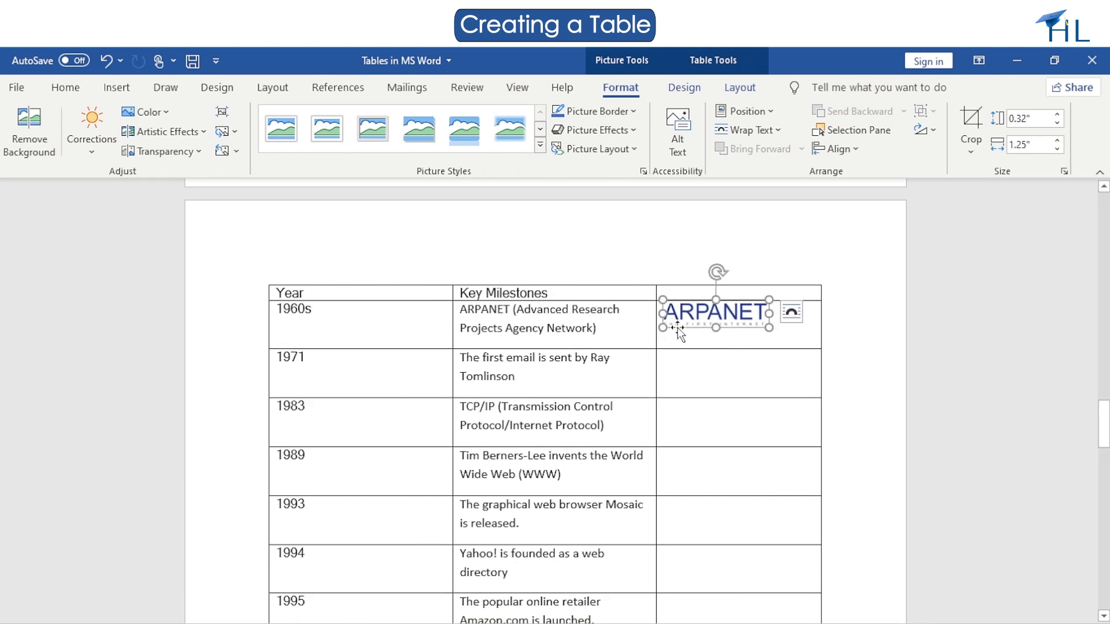
- Switch to the Pictures folder in File Explorer and bring the email picture into the third cell of the 1971 row
{"action": "left_click", "coordinate": [686, 359]}
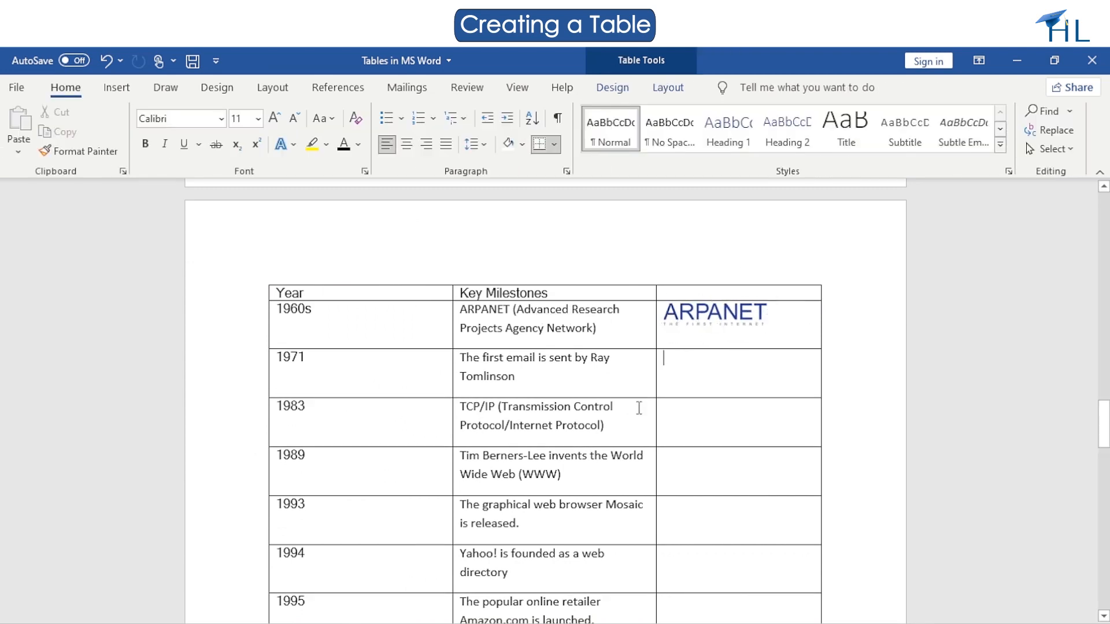
{"action": "key", "text": "alt+Tab"}
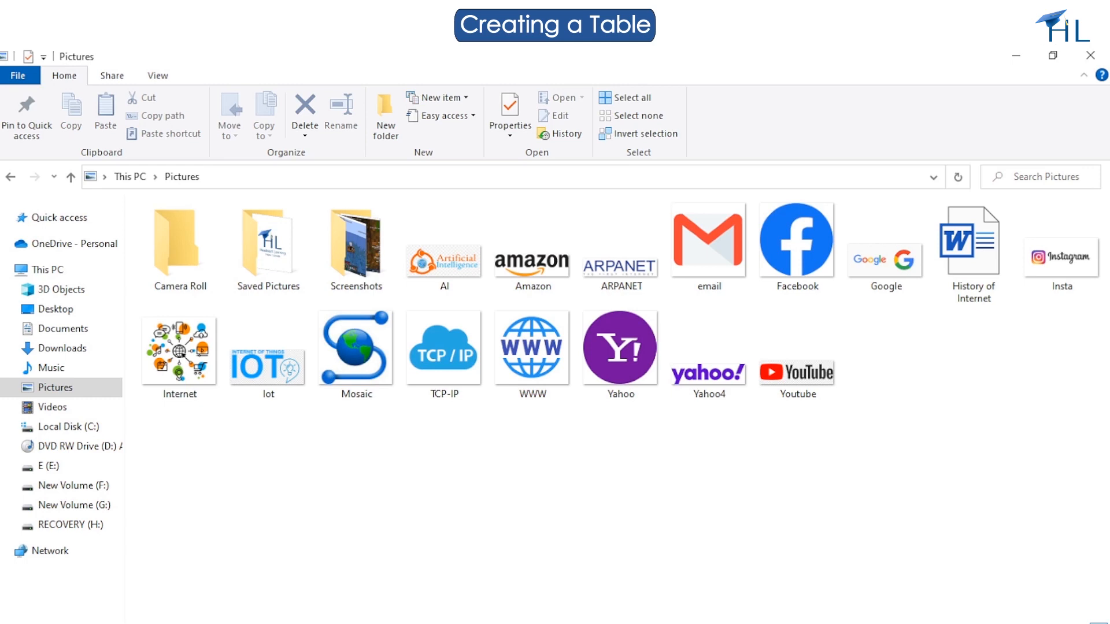
{"action": "left_click", "coordinate": [1052, 55]}
{"action": "left_click_drag", "start_coordinate": [685, 274], "coordinate": [684, 300]}
{"action": "left_click_drag", "start_coordinate": [491, 104], "coordinate": [331, 103]}
{"action": "left_click_drag", "start_coordinate": [528, 292], "coordinate": [530, 323]}
{"action": "left_click", "coordinate": [329, 422]}
{"action": "left_click_drag", "start_coordinate": [328, 422], "coordinate": [676, 378]}
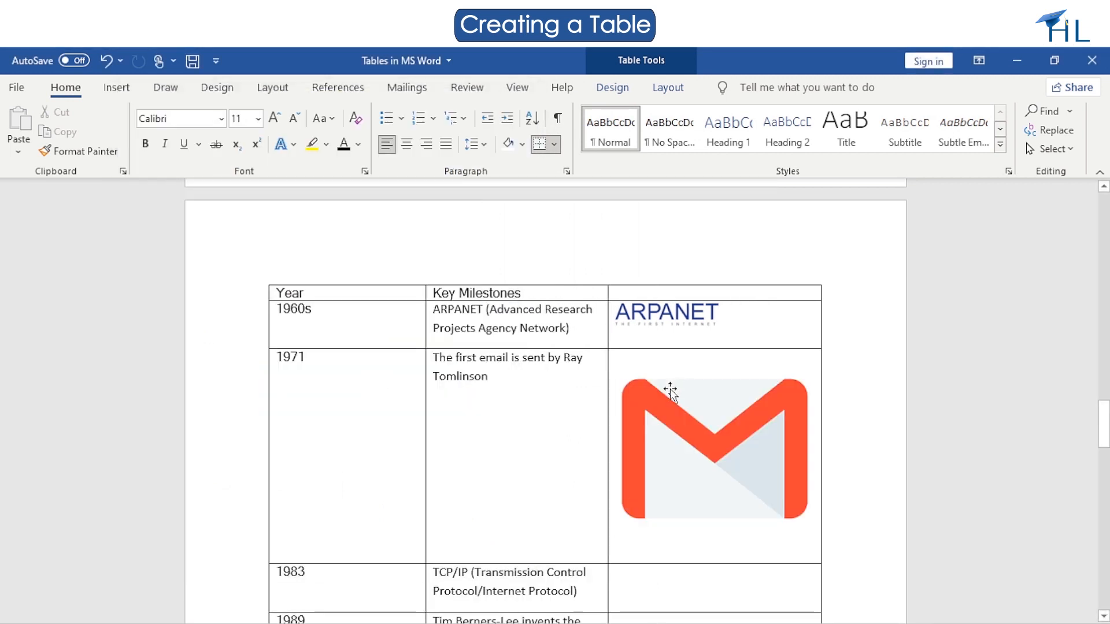
- Shrink the email picture in the 1971 row to a small icon that fits the original row height
{"action": "left_click", "coordinate": [662, 414]}
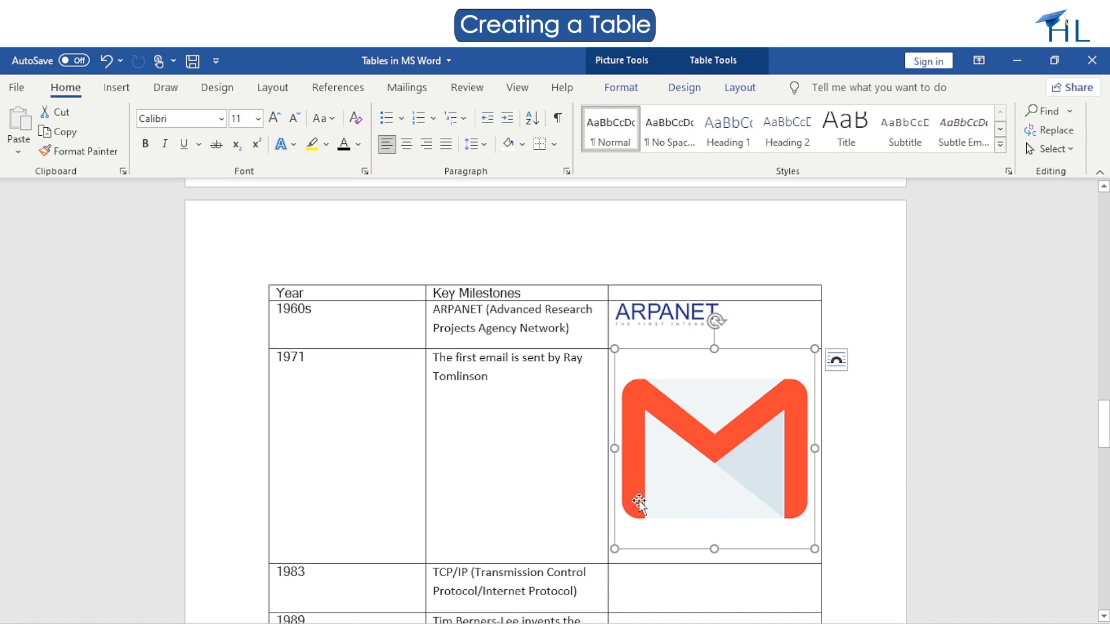
{"action": "left_click_drag", "start_coordinate": [614, 549], "coordinate": [717, 365]}
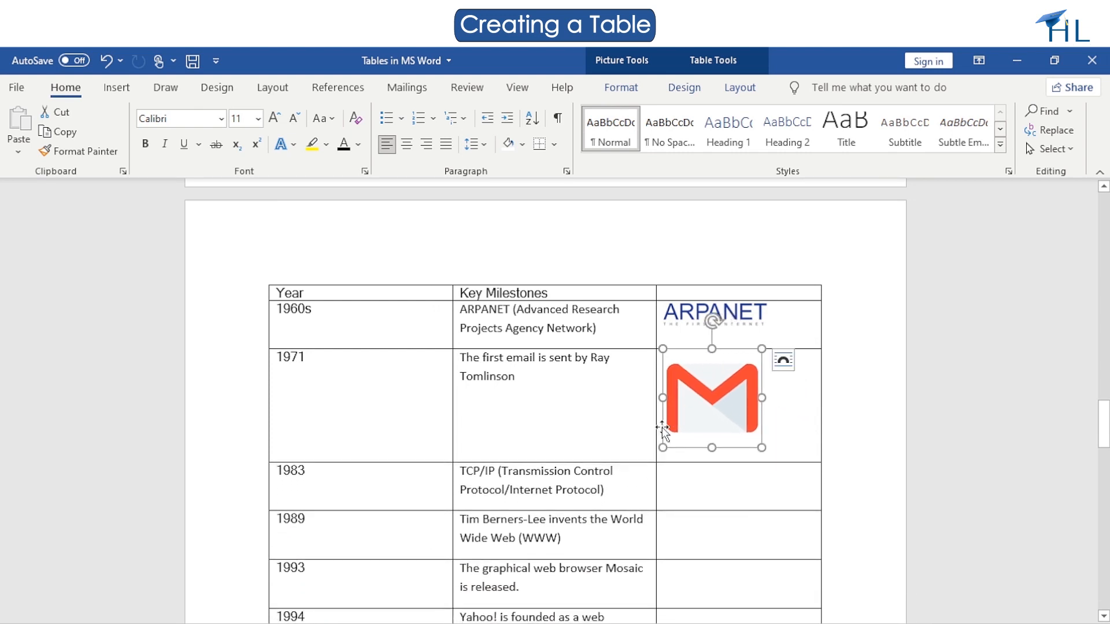
{"action": "left_click_drag", "start_coordinate": [659, 453], "coordinate": [692, 379]}
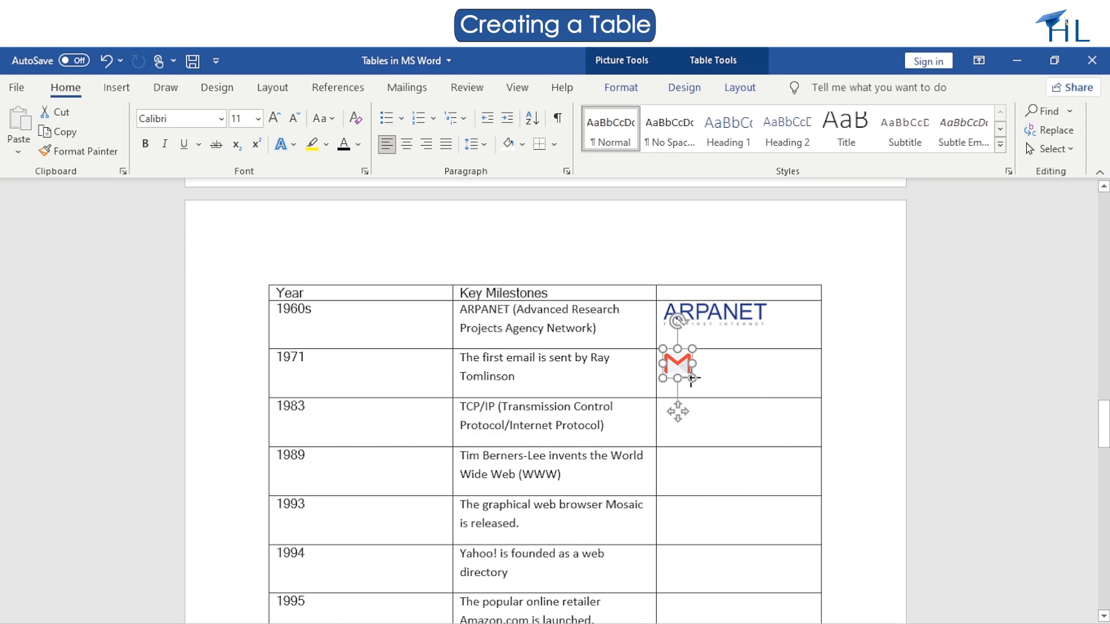
{"action": "left_click", "coordinate": [729, 382]}
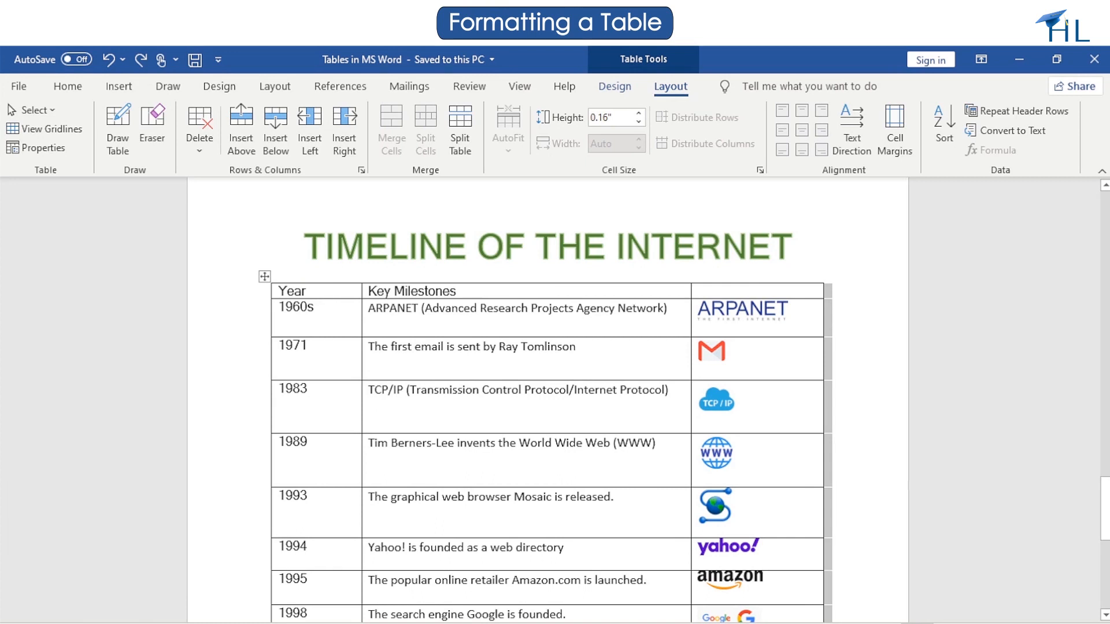
{"action": "left_click", "coordinate": [384, 310]}
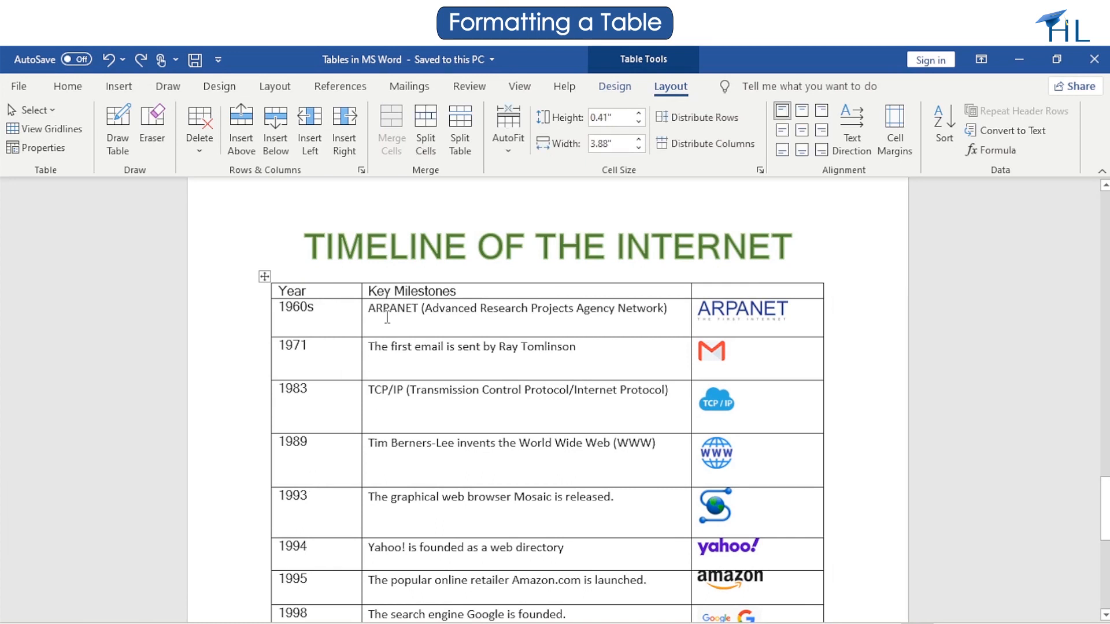
{"action": "left_click", "coordinate": [614, 87]}
{"action": "left_click", "coordinate": [668, 87]}
- Format the table's header row text as 16 pt, bold and centred
{"action": "left_click_drag", "start_coordinate": [283, 292], "coordinate": [661, 267]}
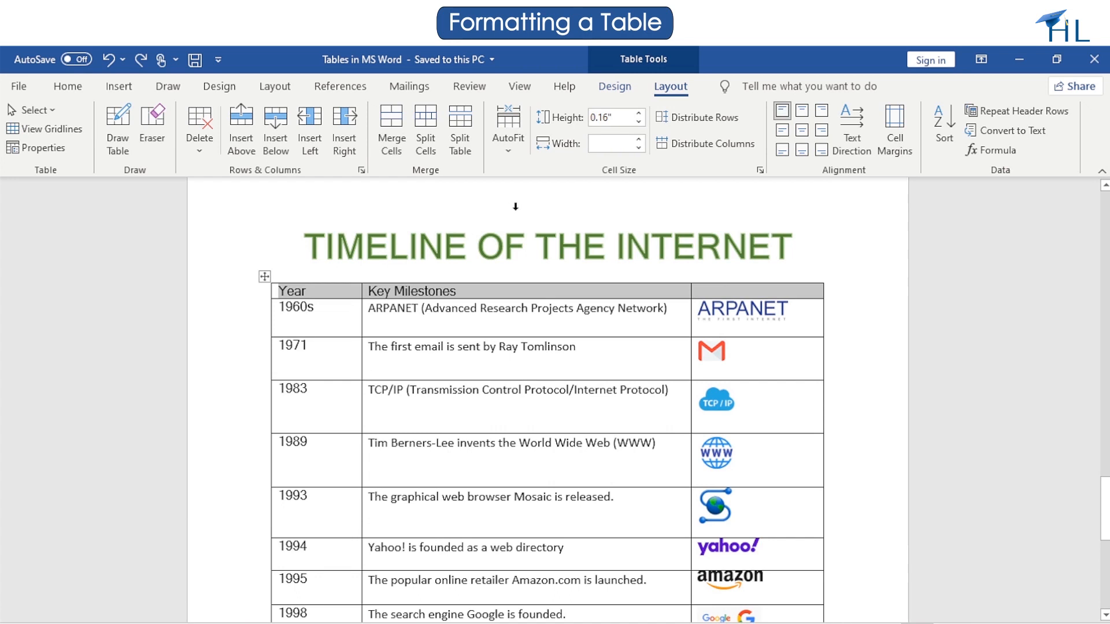
{"action": "right_click", "coordinate": [392, 302]}
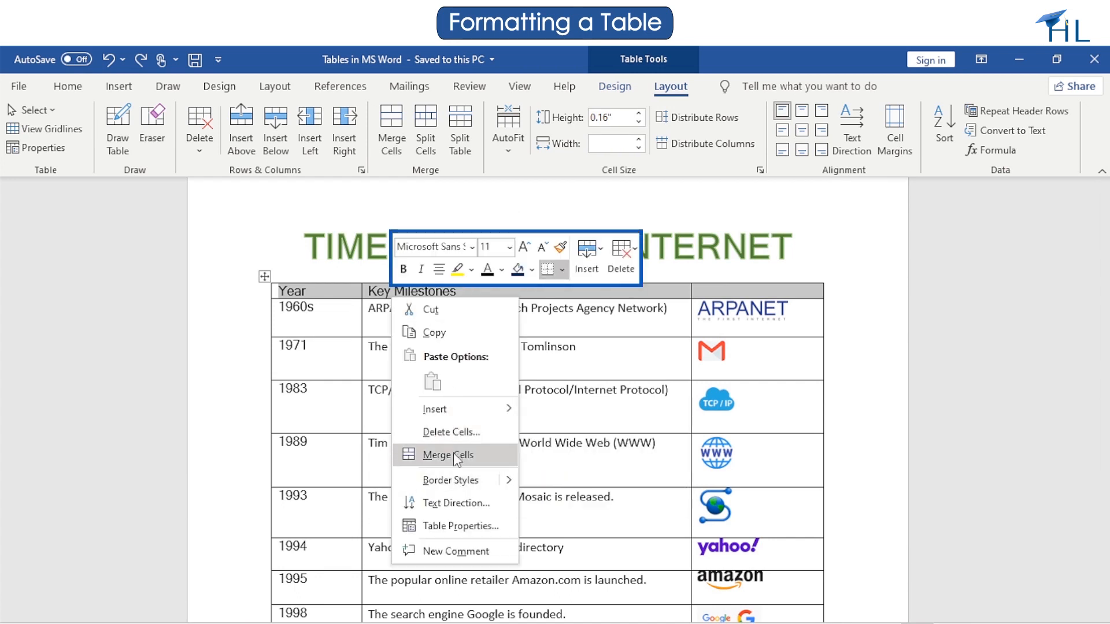
{"action": "left_click", "coordinate": [300, 284]}
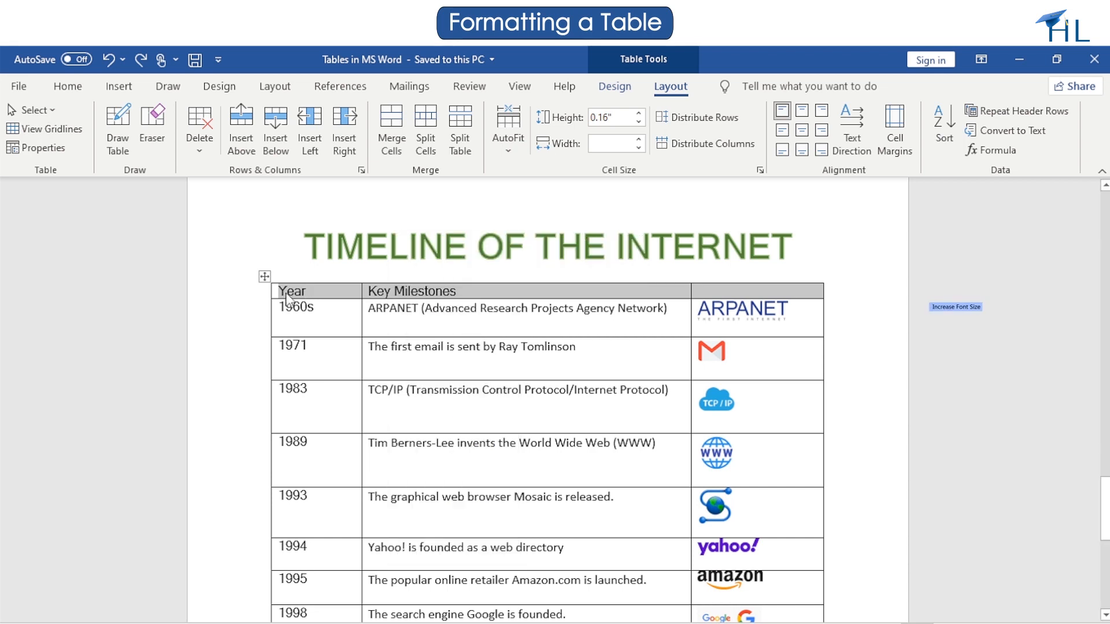
{"action": "right_click", "coordinate": [286, 296]}
{"action": "left_click", "coordinate": [405, 243]}
{"action": "left_click", "coordinate": [387, 376]}
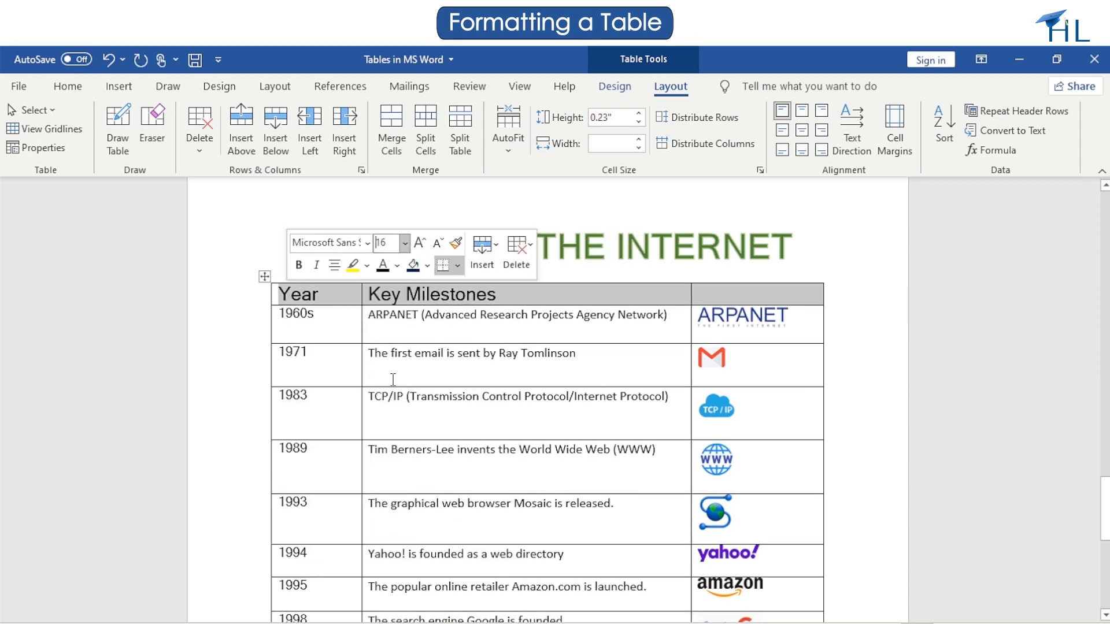
{"action": "left_click", "coordinate": [299, 266]}
{"action": "left_click", "coordinate": [334, 265]}
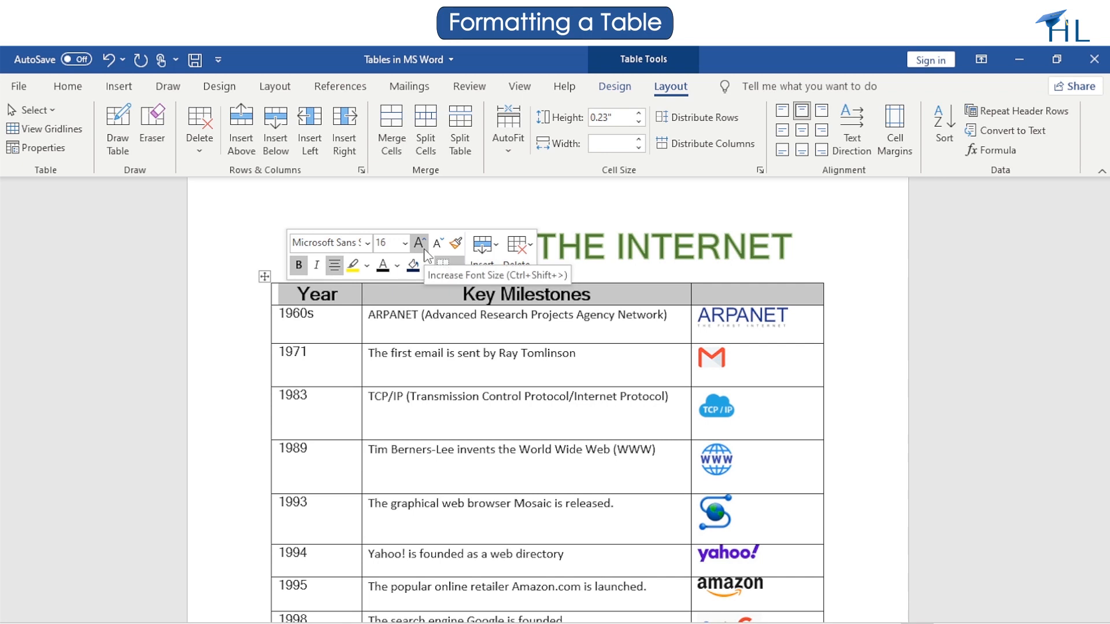
- Merge the Key Milestones header cell with the empty header cell beside it
{"action": "left_click", "coordinate": [409, 304]}
{"action": "left_click_drag", "start_coordinate": [386, 295], "coordinate": [708, 295]}
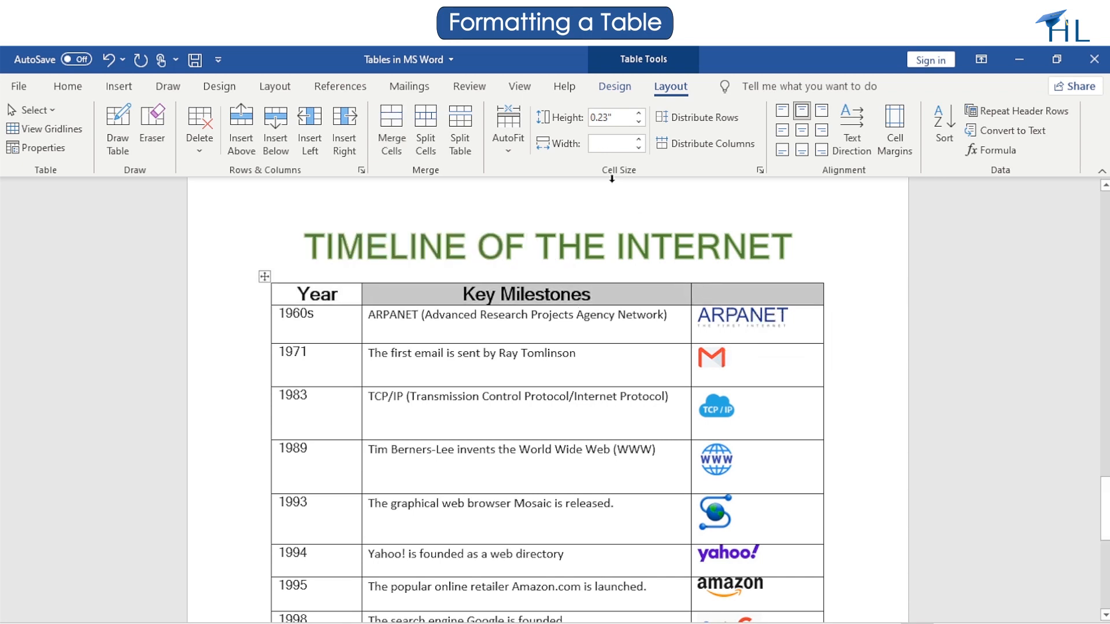
{"action": "left_click", "coordinate": [398, 143]}
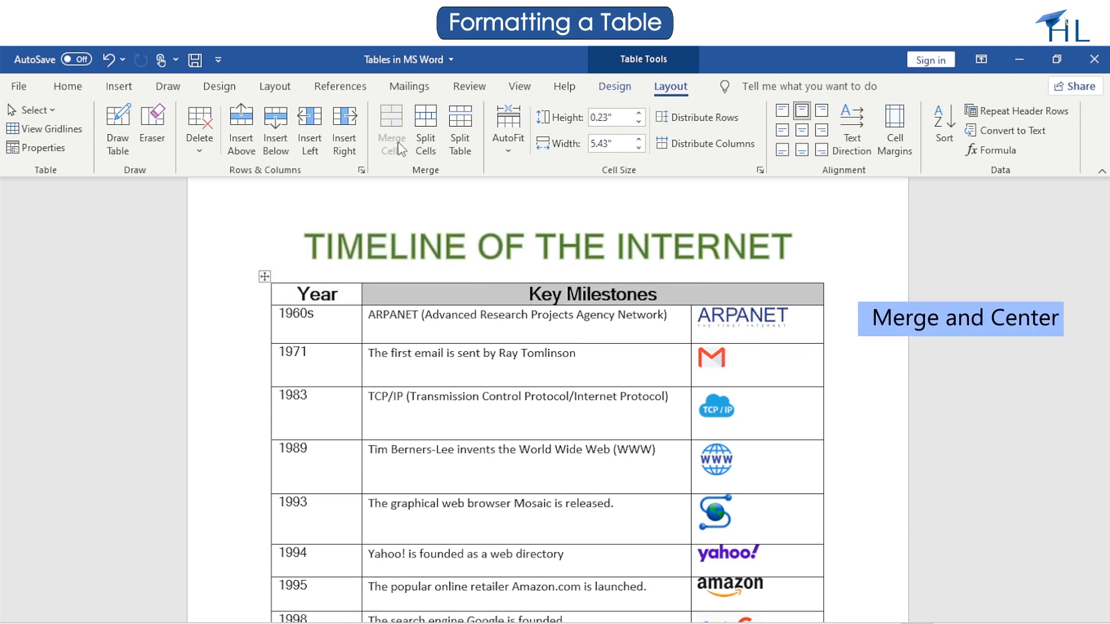
- Align the year and milestone text below the header to the top centre and set its font size to 12
{"action": "left_click_drag", "start_coordinate": [281, 316], "coordinate": [636, 613]}
{"action": "mouse_move", "coordinate": [1105, 521]}
{"action": "left_mouse_down"}
{"action": "mouse_move", "coordinate": [1105, 485]}
{"action": "mouse_move", "coordinate": [1106, 503]}
{"action": "left_mouse_up"}
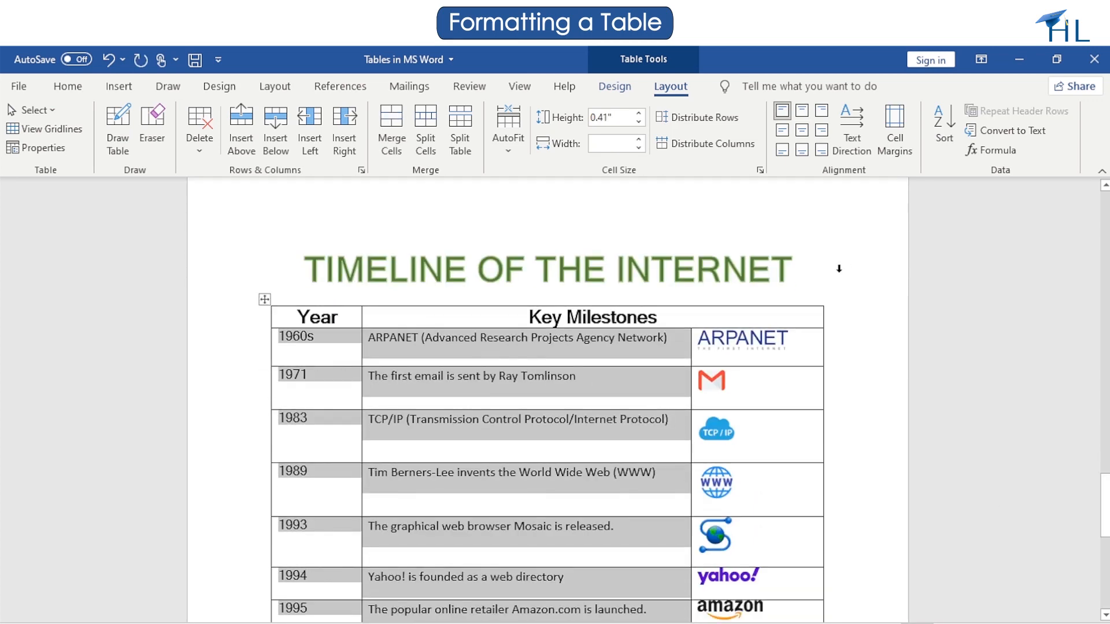
{"action": "left_click", "coordinate": [805, 112]}
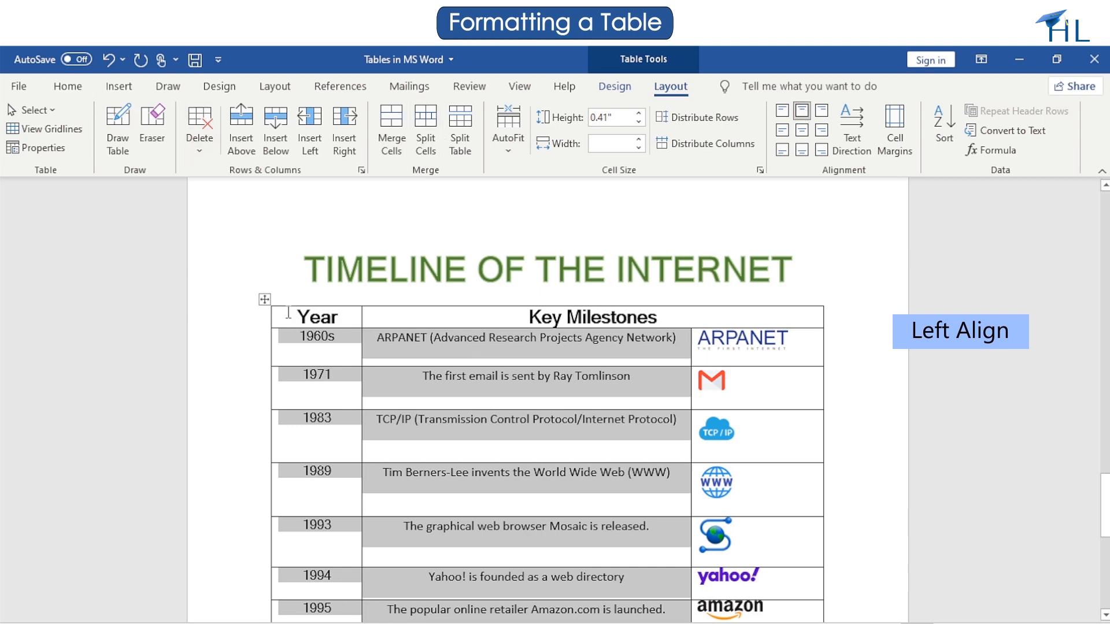
{"action": "left_click", "coordinate": [68, 88]}
{"action": "left_click", "coordinate": [260, 119]}
{"action": "left_click", "coordinate": [244, 215]}
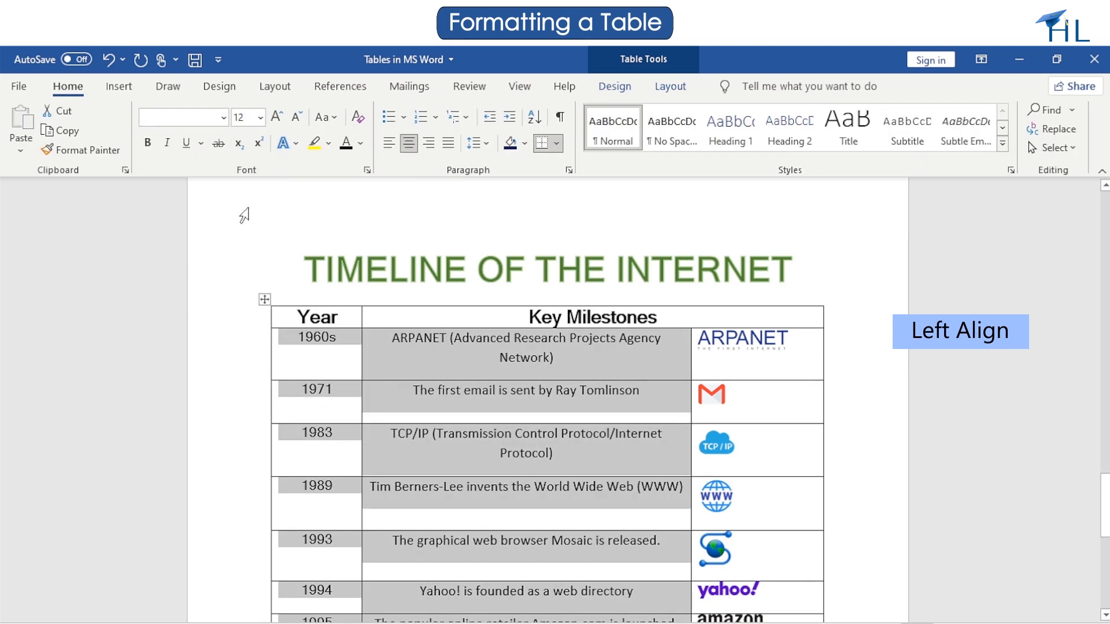
- Left-align the selected year and milestone text and set its font colour to black
{"action": "left_click", "coordinate": [392, 144]}
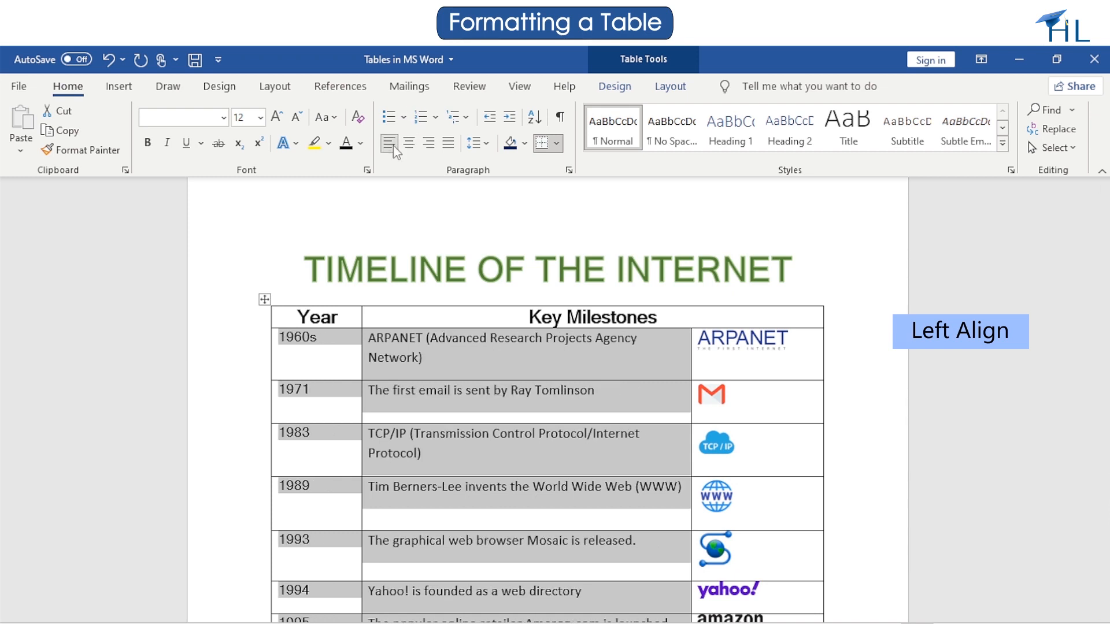
{"action": "left_click", "coordinate": [360, 144]}
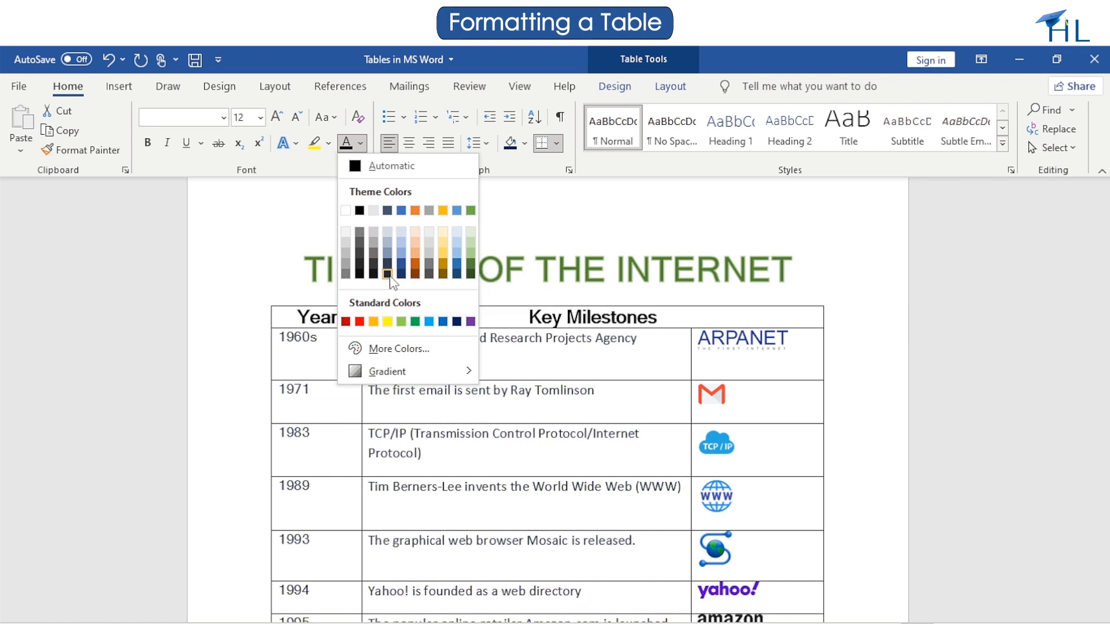
{"action": "left_click", "coordinate": [358, 210]}
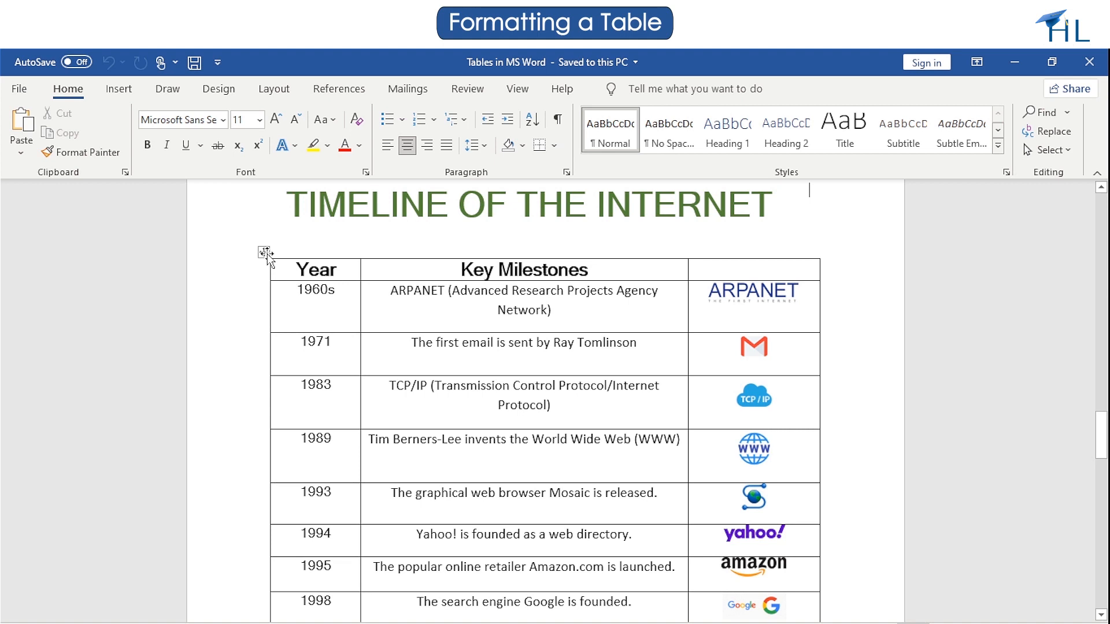
- Apply the blue grid table style with a solid blue header and banded rows to the whole timeline table
{"action": "left_click", "coordinate": [264, 253]}
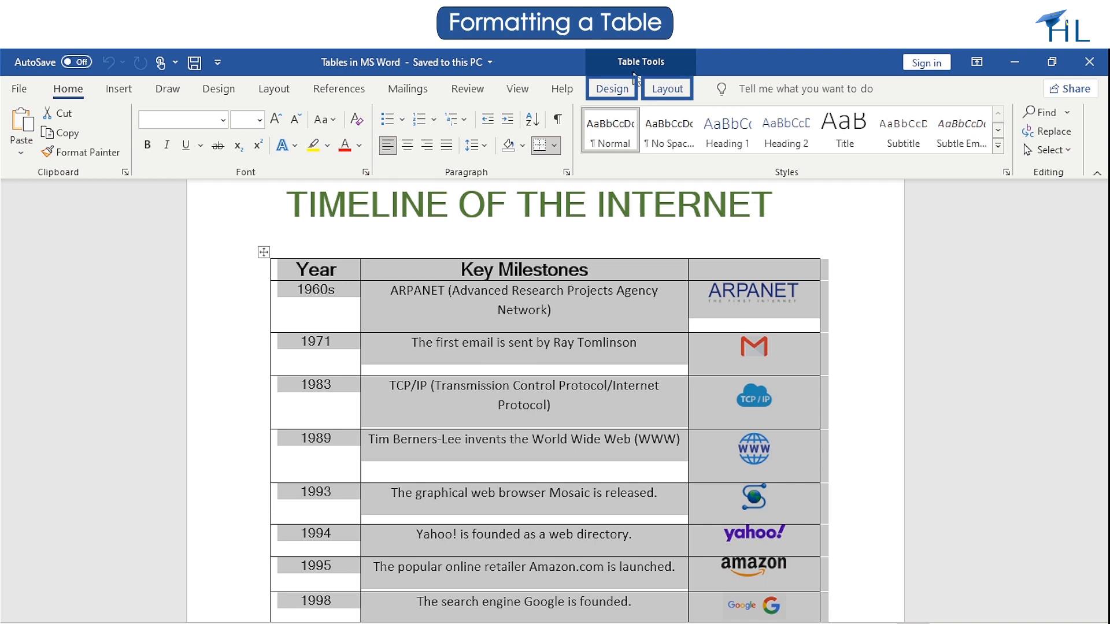
{"action": "left_click", "coordinate": [625, 90]}
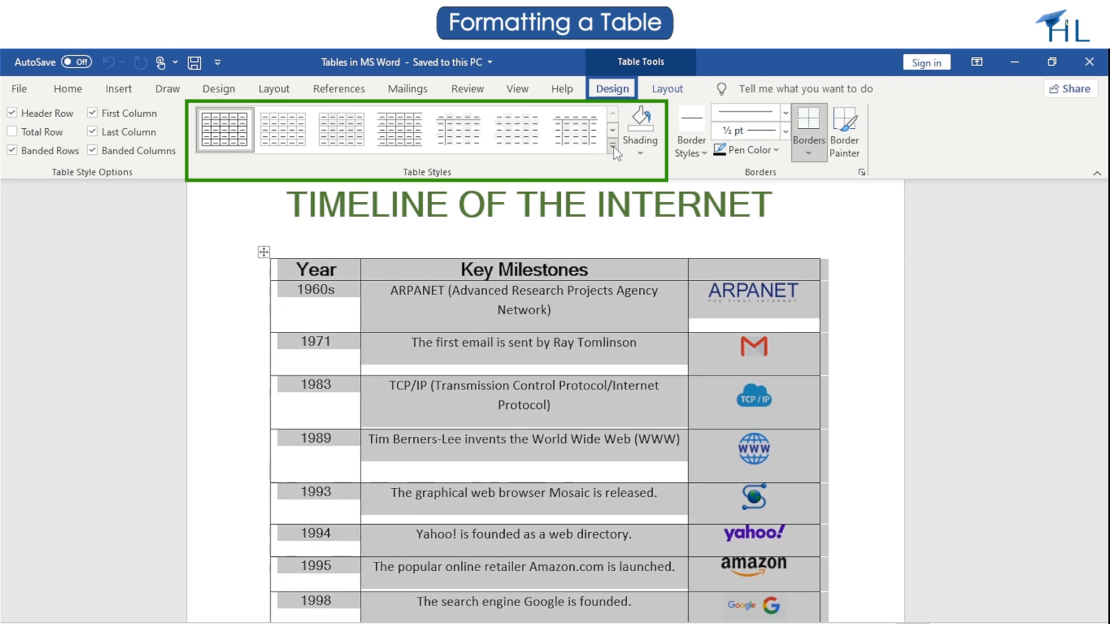
{"action": "left_click", "coordinate": [613, 146]}
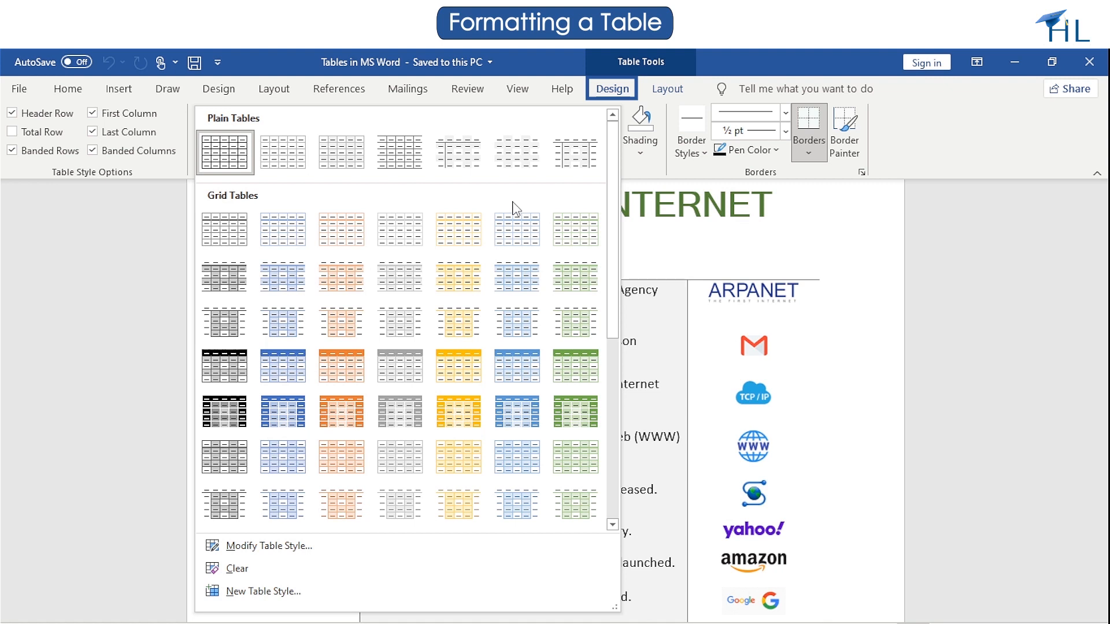
{"action": "left_click", "coordinate": [303, 375]}
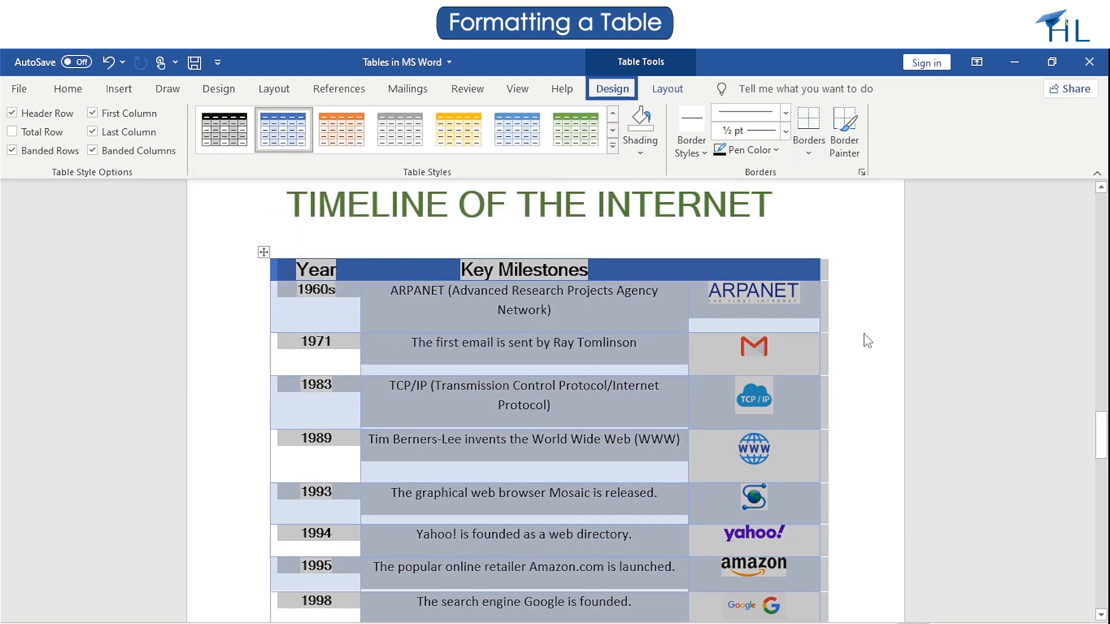
{"action": "left_click", "coordinate": [867, 341]}
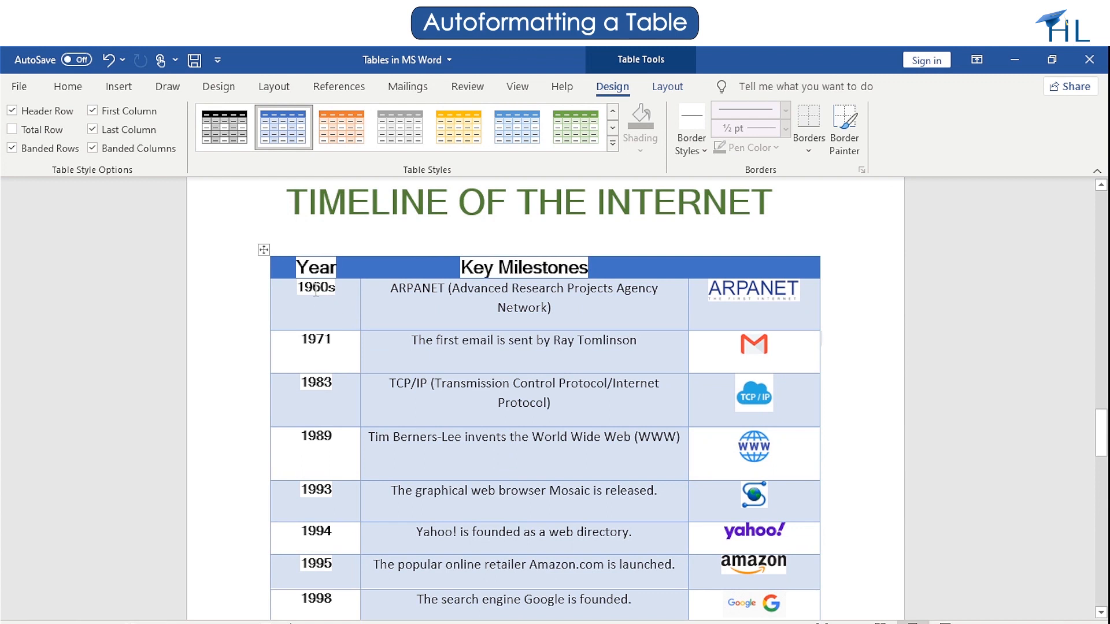
- Remove the white shading behind the table's text by setting the fill to No Color in the Borders and Shading settings
{"action": "left_click", "coordinate": [265, 249]}
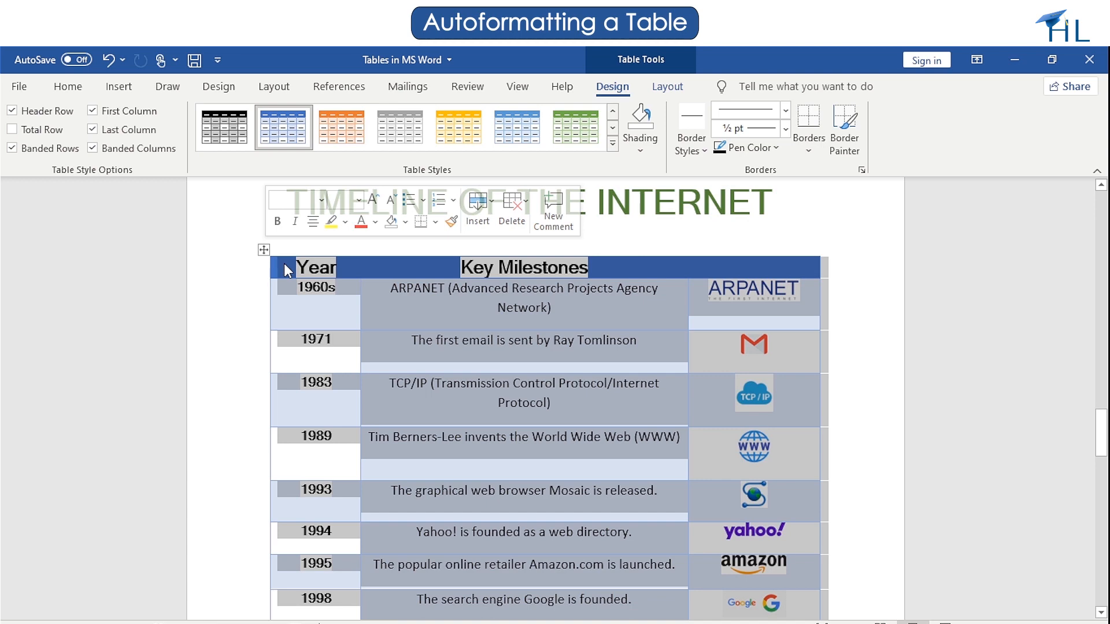
{"action": "right_click", "coordinate": [286, 267]}
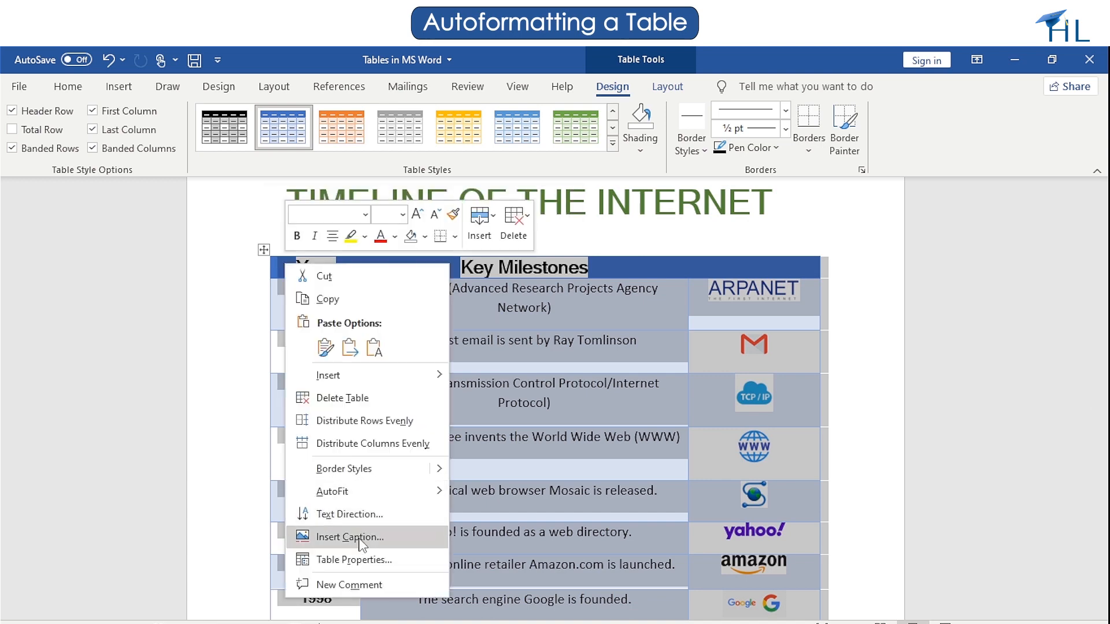
{"action": "left_click", "coordinate": [360, 560]}
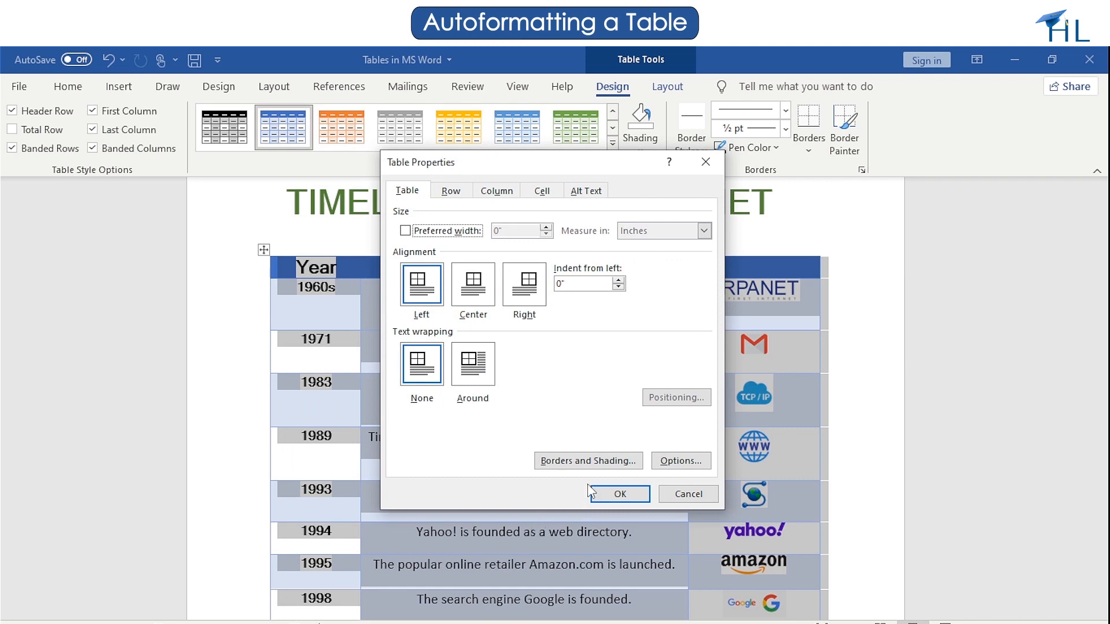
{"action": "left_click", "coordinate": [590, 461]}
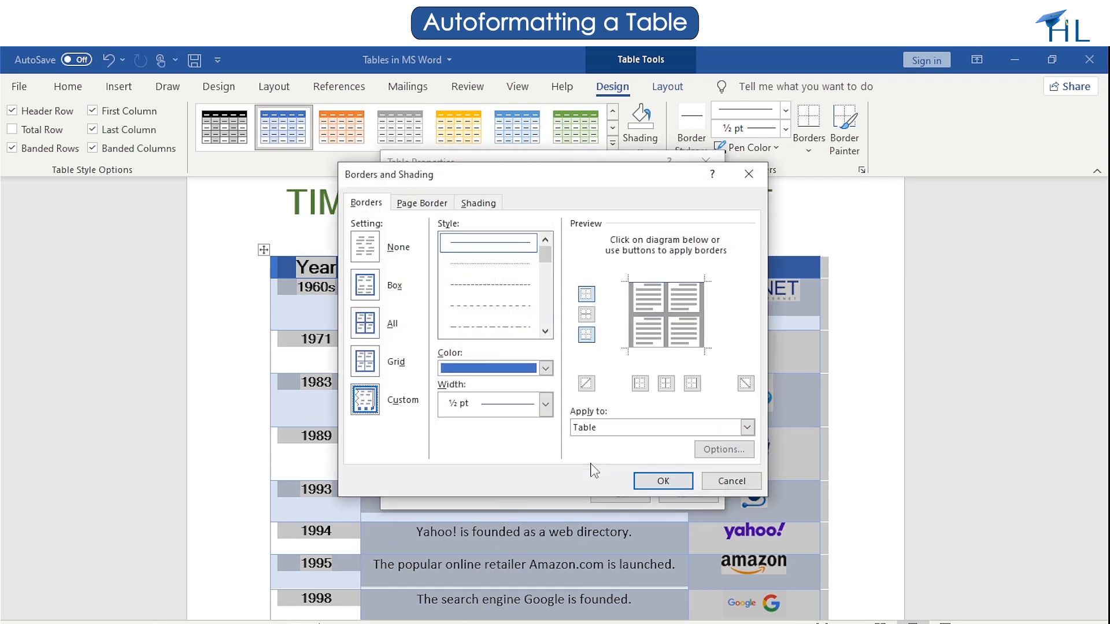
{"action": "left_click", "coordinate": [495, 206]}
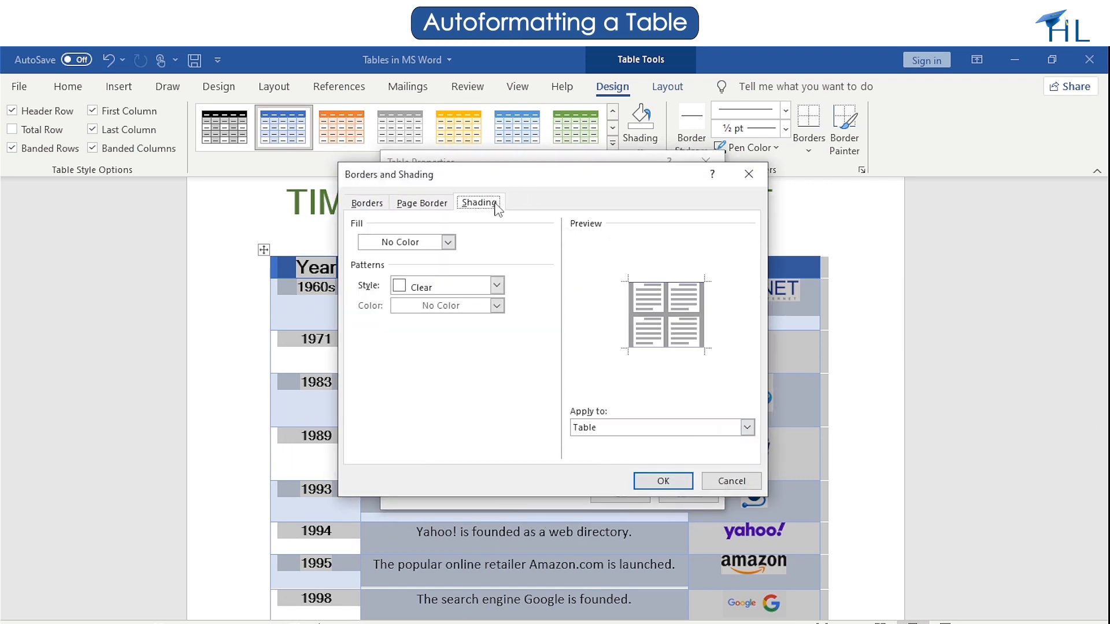
{"action": "left_click", "coordinate": [448, 242]}
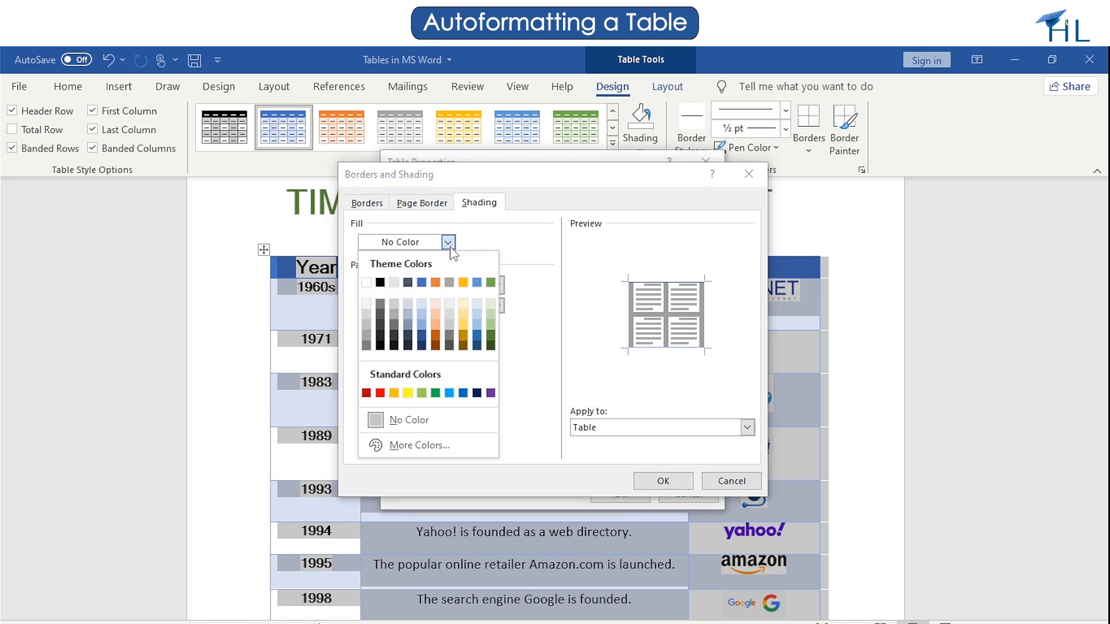
{"action": "left_click", "coordinate": [405, 420]}
{"action": "left_click", "coordinate": [612, 434]}
{"action": "left_click", "coordinate": [602, 450]}
{"action": "left_click", "coordinate": [651, 479]}
{"action": "left_click", "coordinate": [638, 491]}
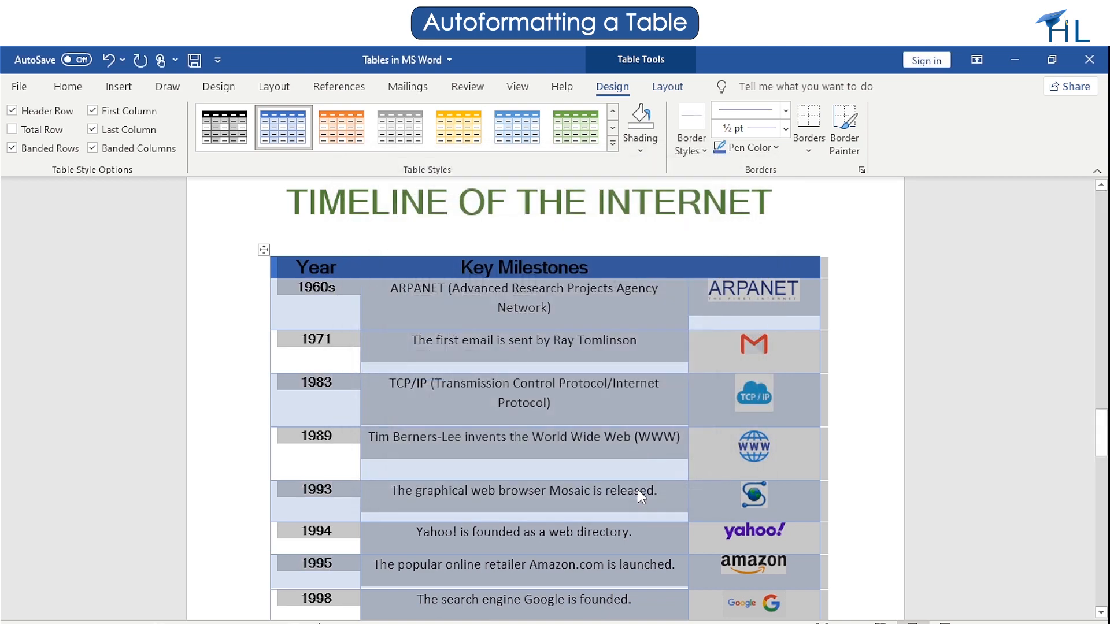
{"action": "left_click", "coordinate": [880, 363]}
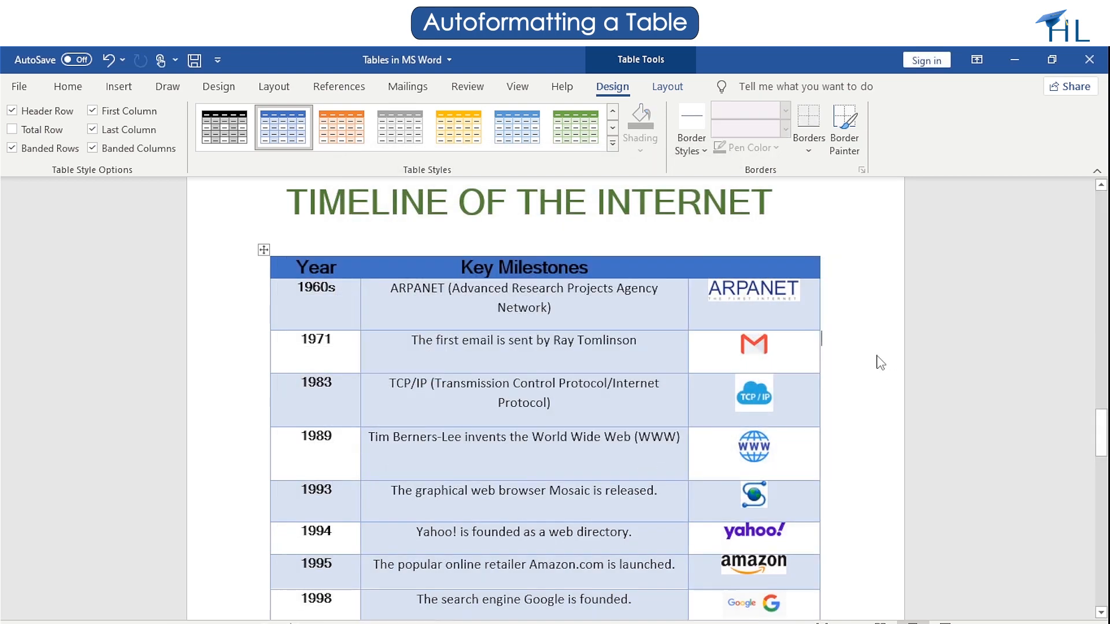